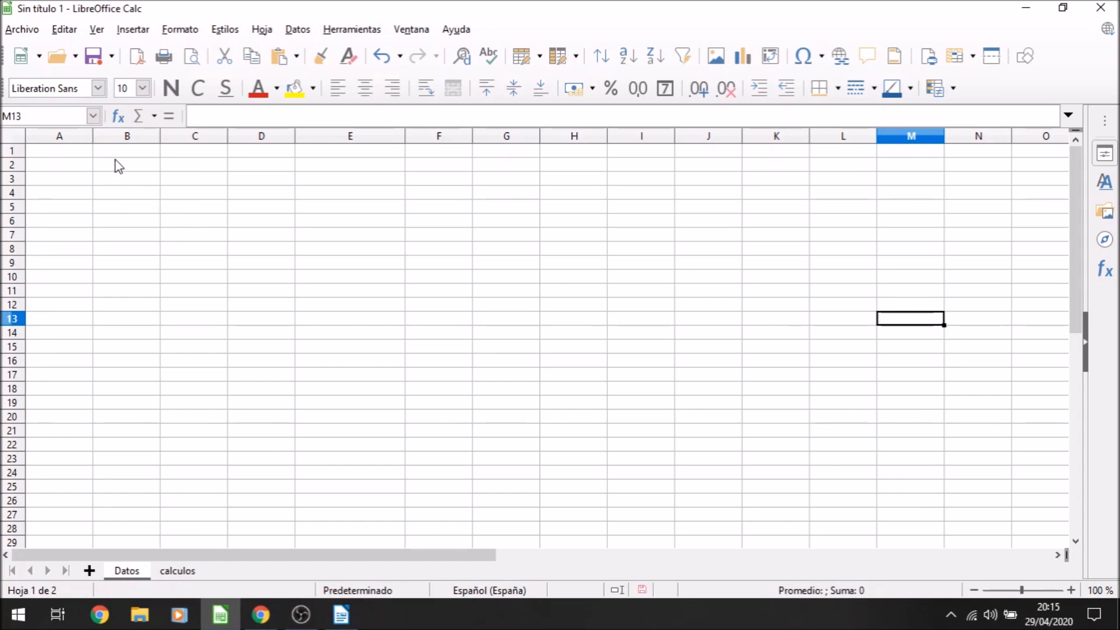
Enter "Enero" in cell B1 of the Datos sheet
left_click(138, 155)
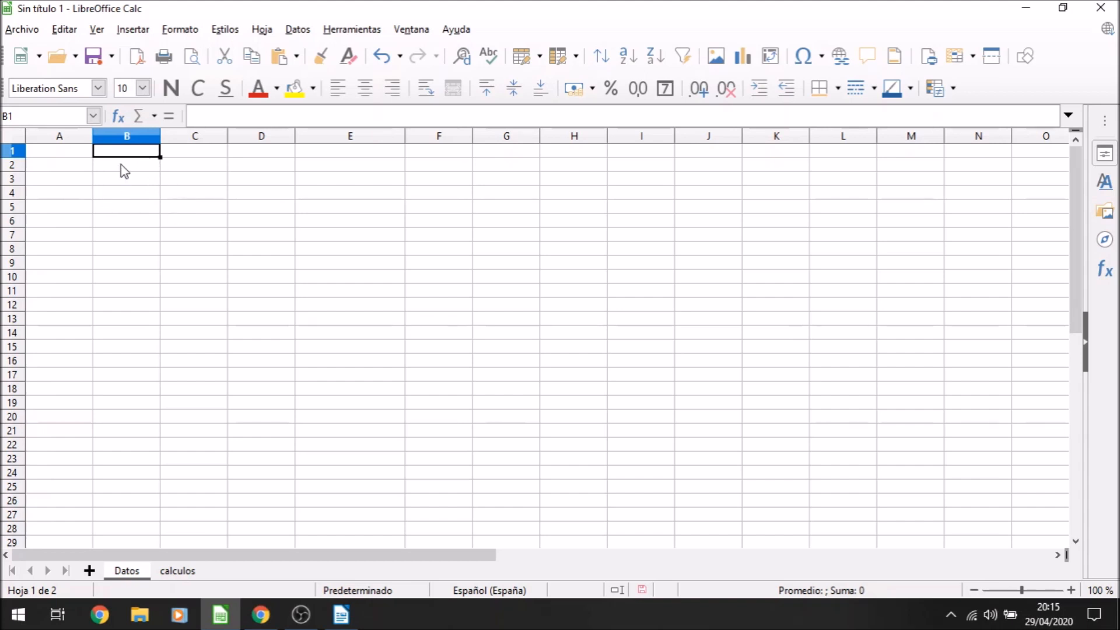
type("Enero")
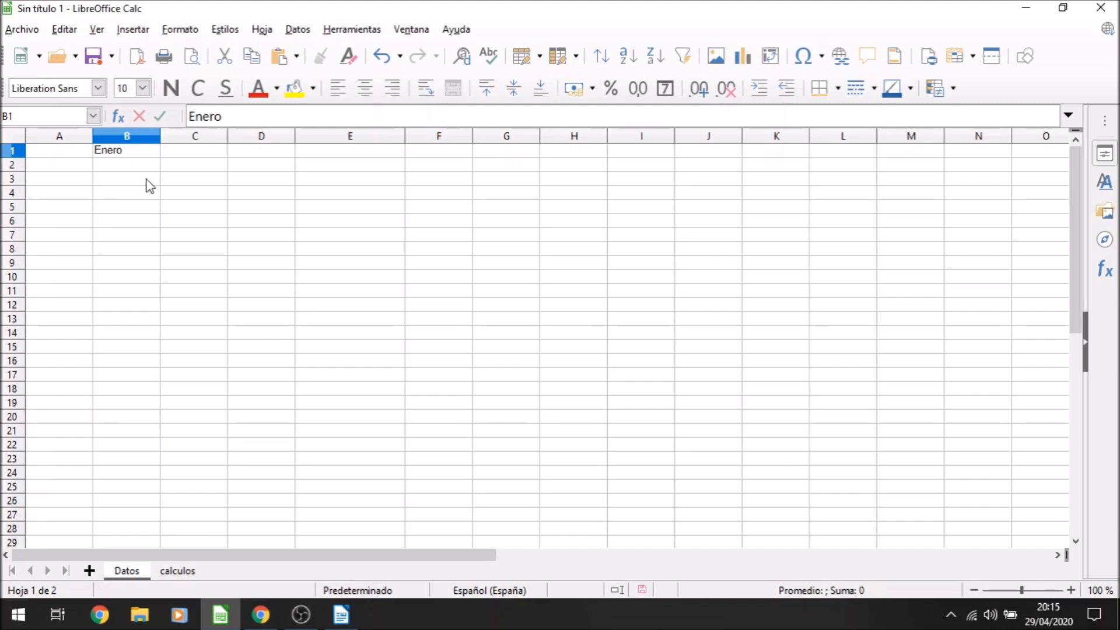
key("Return")
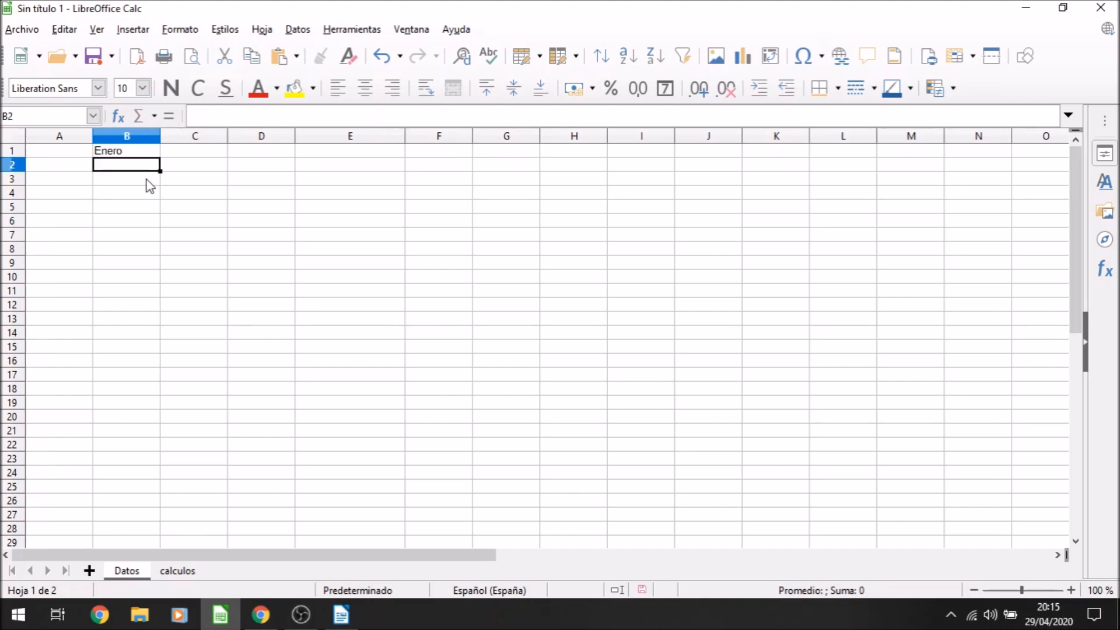
Overwrite the content of cell B1 with "Eneros"
key("Up")
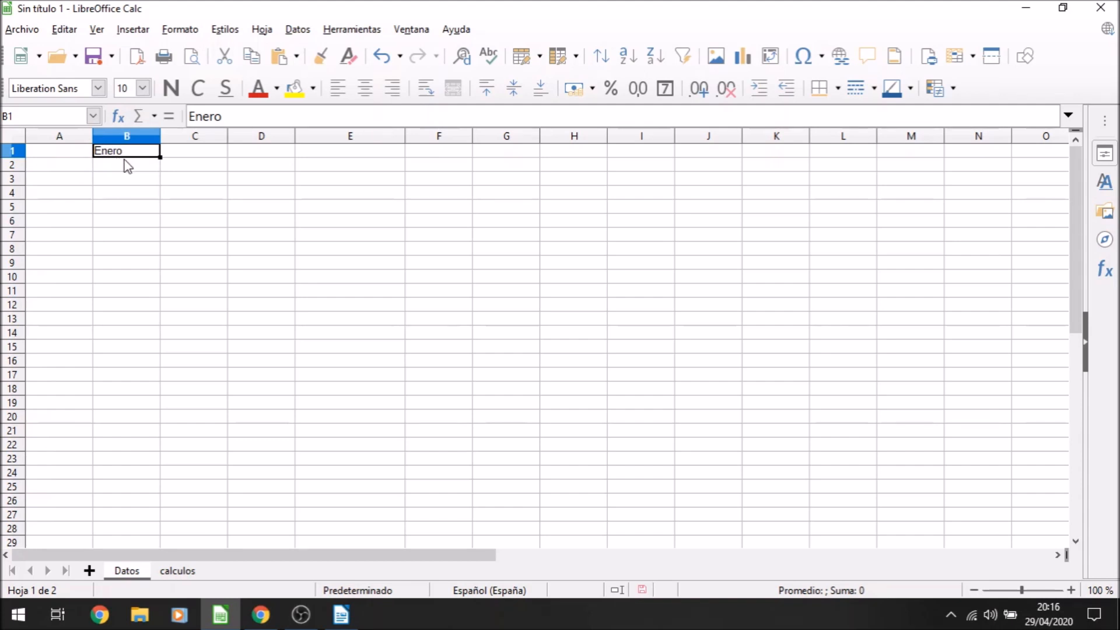
type("e")
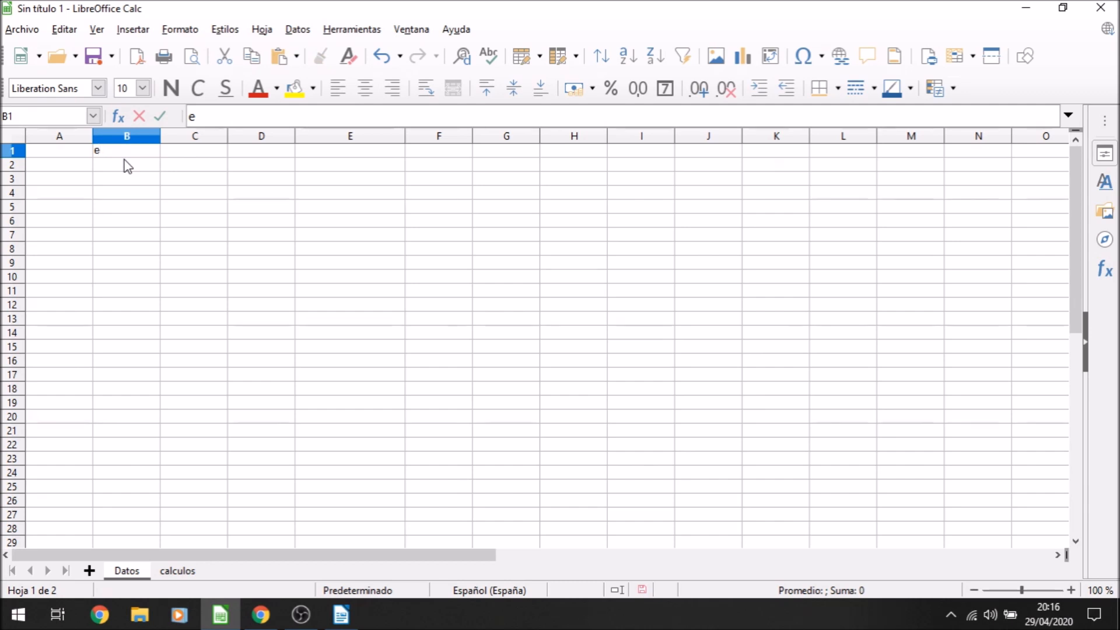
key("BackSpace")
type("Eneros")
key("Return")
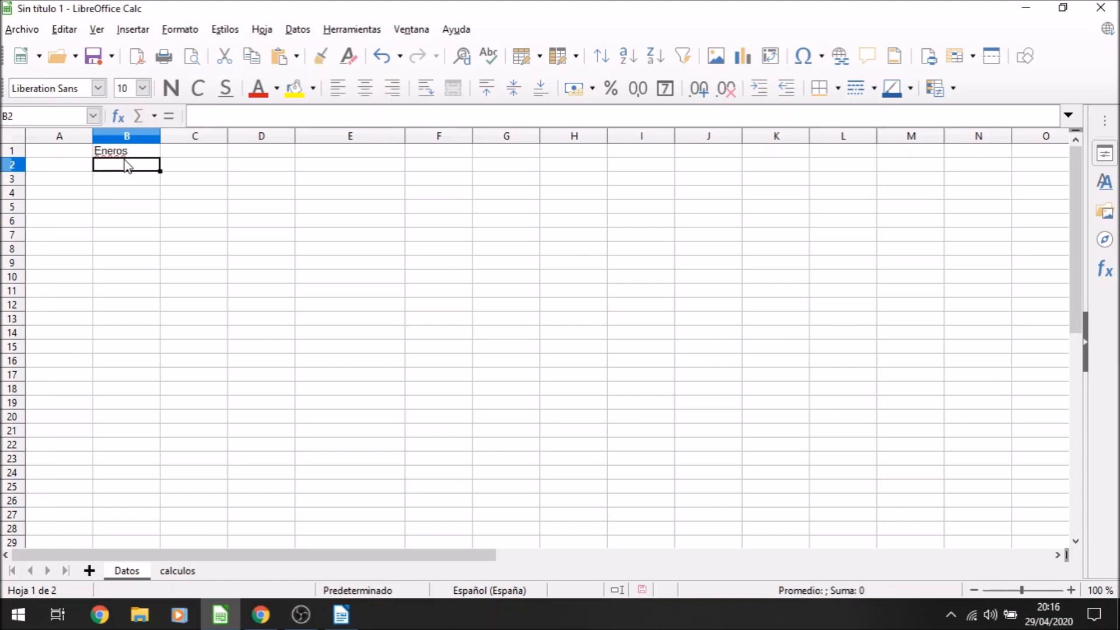
Edit the text in cell B1 in place, removing the final "s" so it reads "Enero"
key("Up")
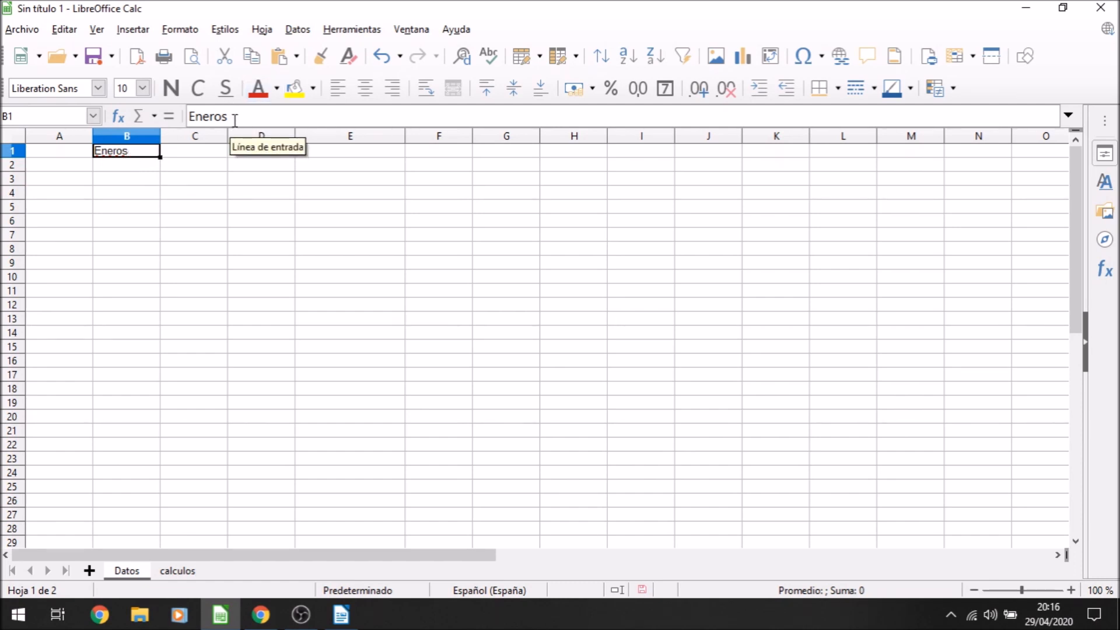
double_click(129, 150)
key("BackSpace")
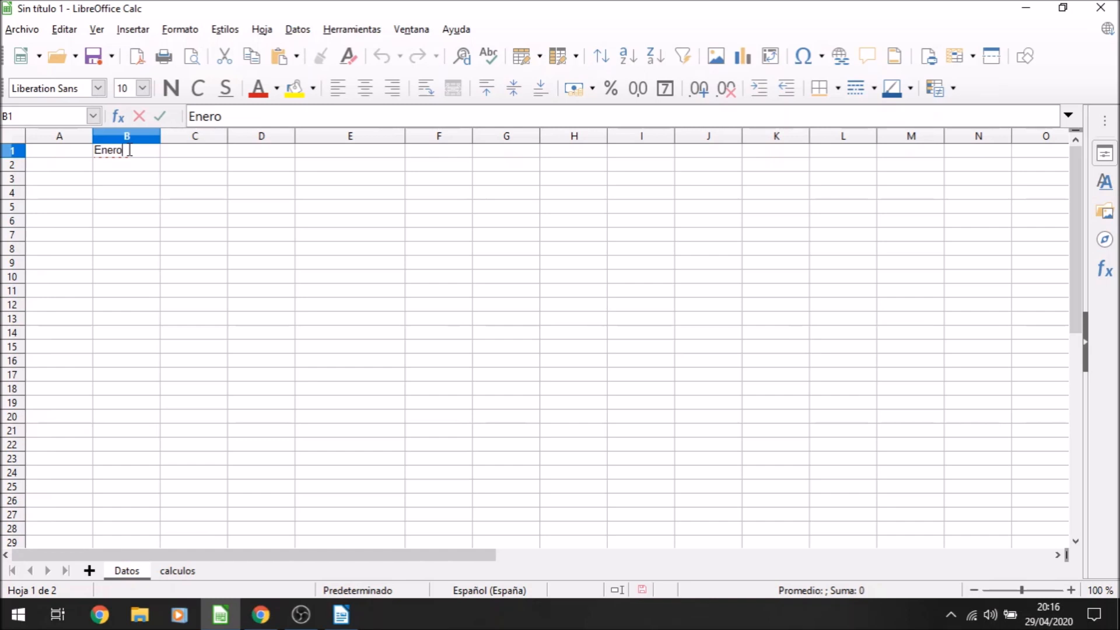
key("Return")
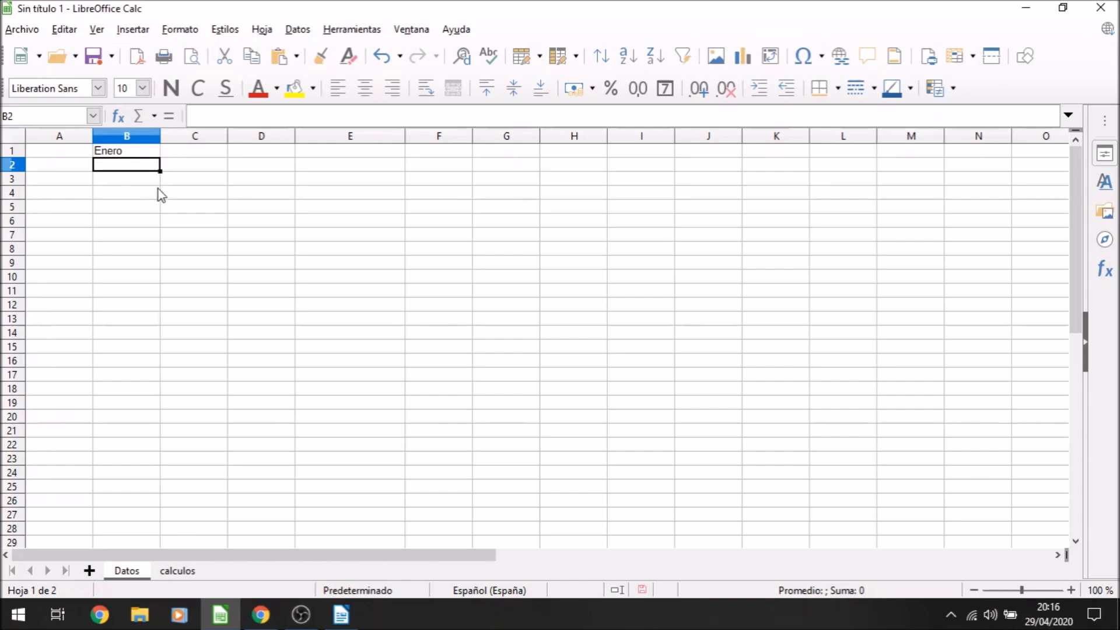
key("Up")
key("Down")
key("Up")
key("Right")
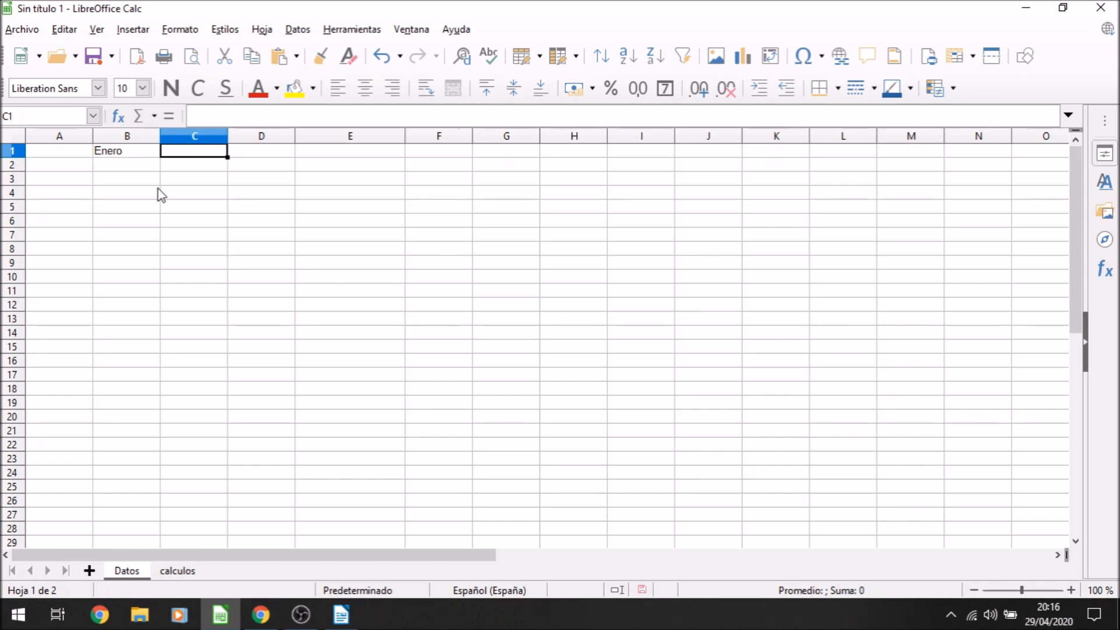
key("Left")
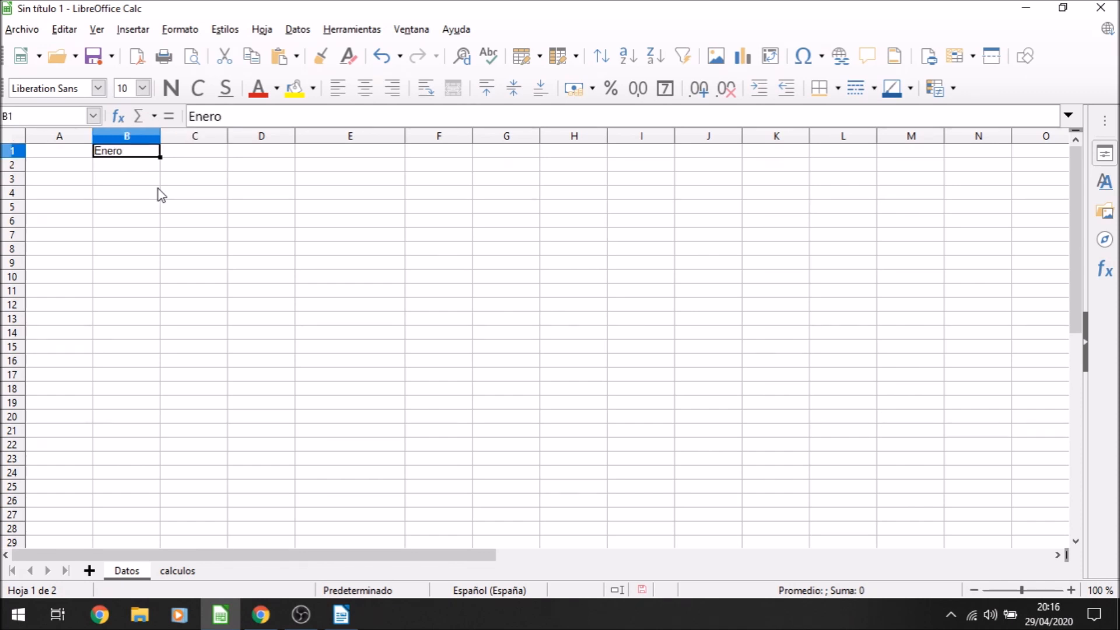
key("Left")
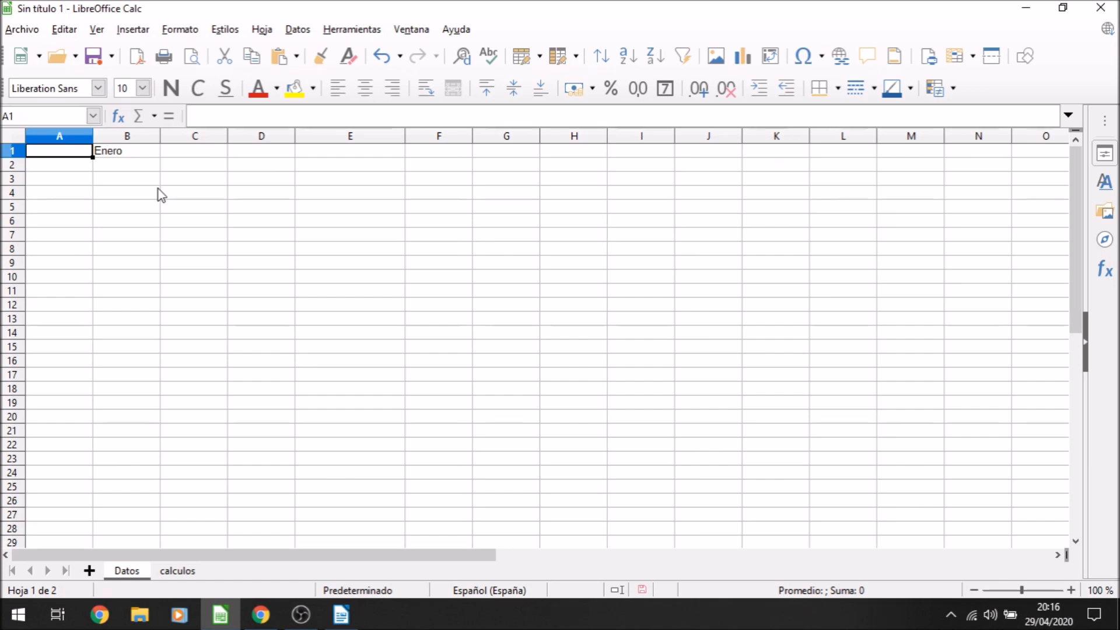
key("Down")
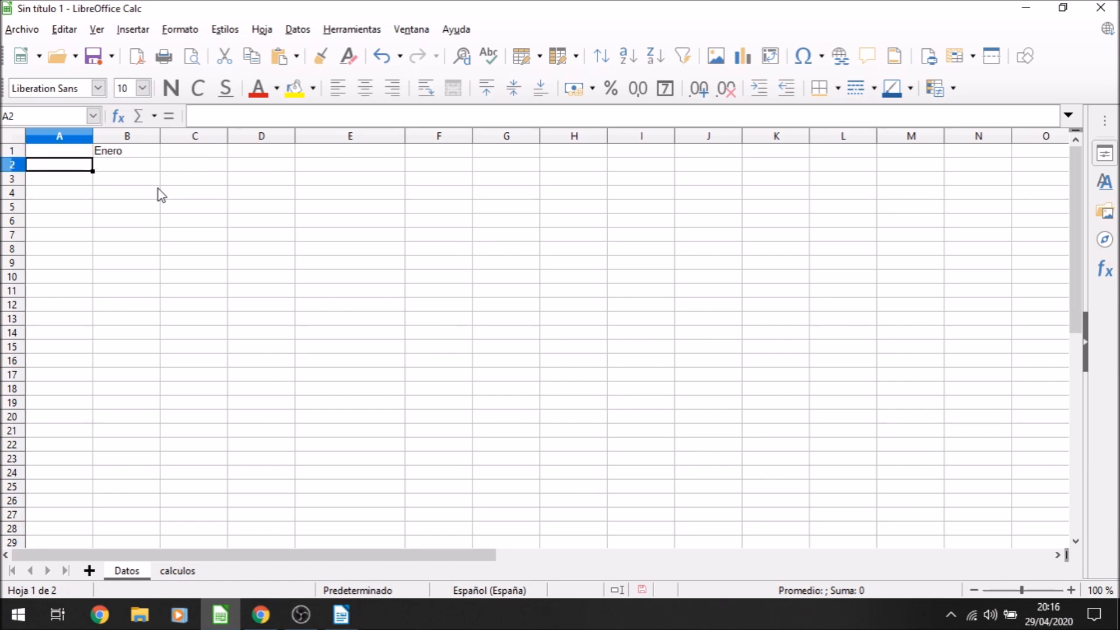
Enter "Sucursal 1" in cell A2 as the first row label
left_click(102, 169)
key("Left")
type("1")
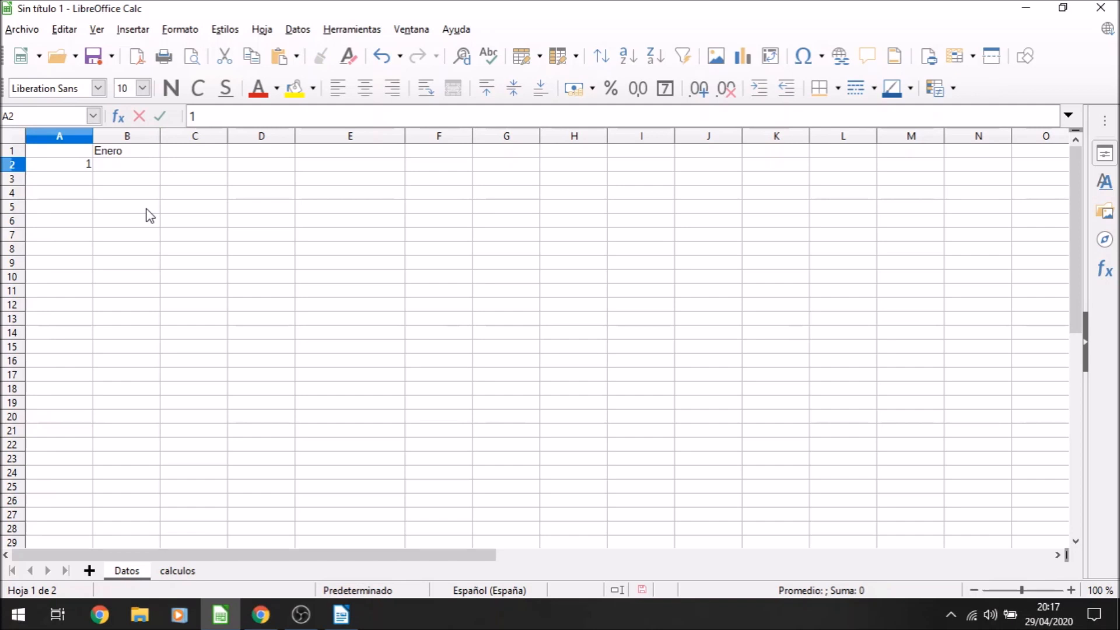
key("BackSpace")
type("Sucursal 1")
key("Return")
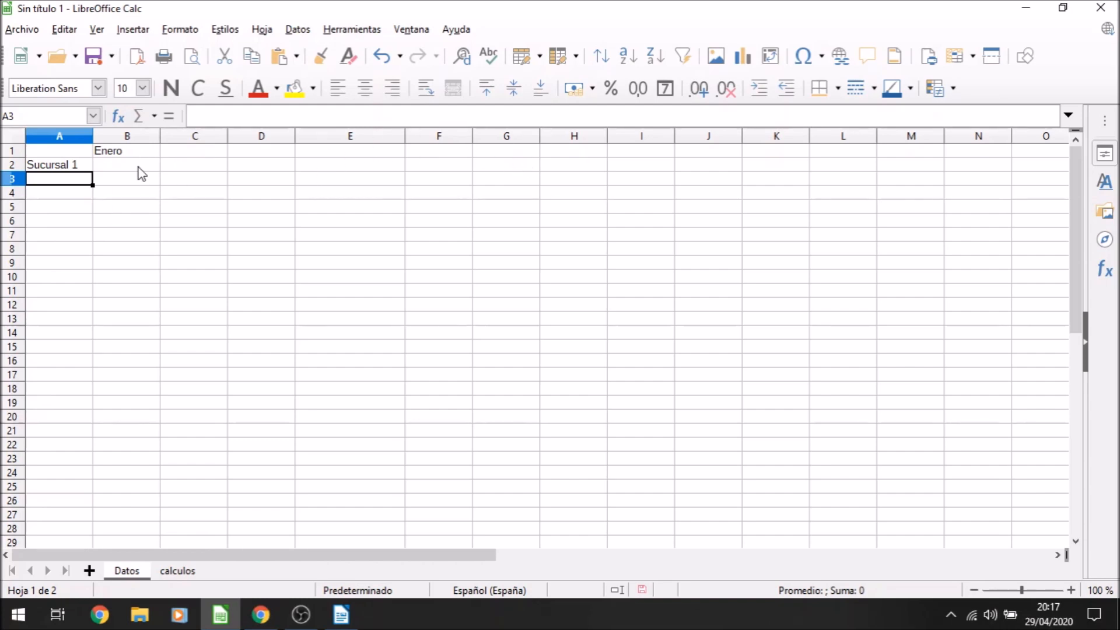
Autofill the month series from Enero in B1 across row 1 to diciembre in M1
left_click(151, 153)
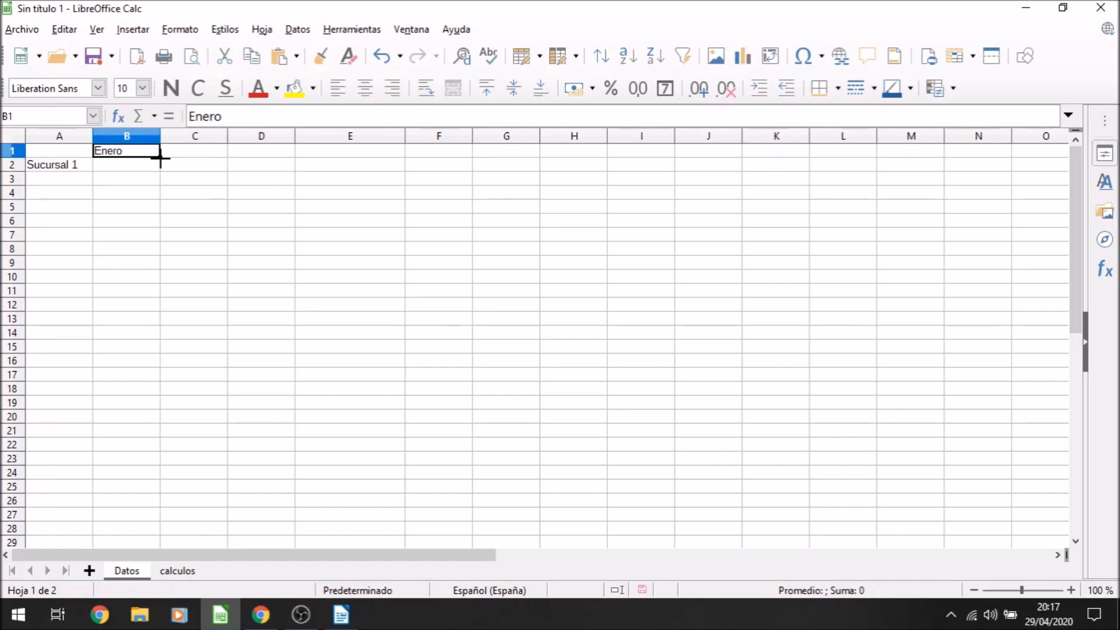
left_click_drag(160, 158, 930, 147)
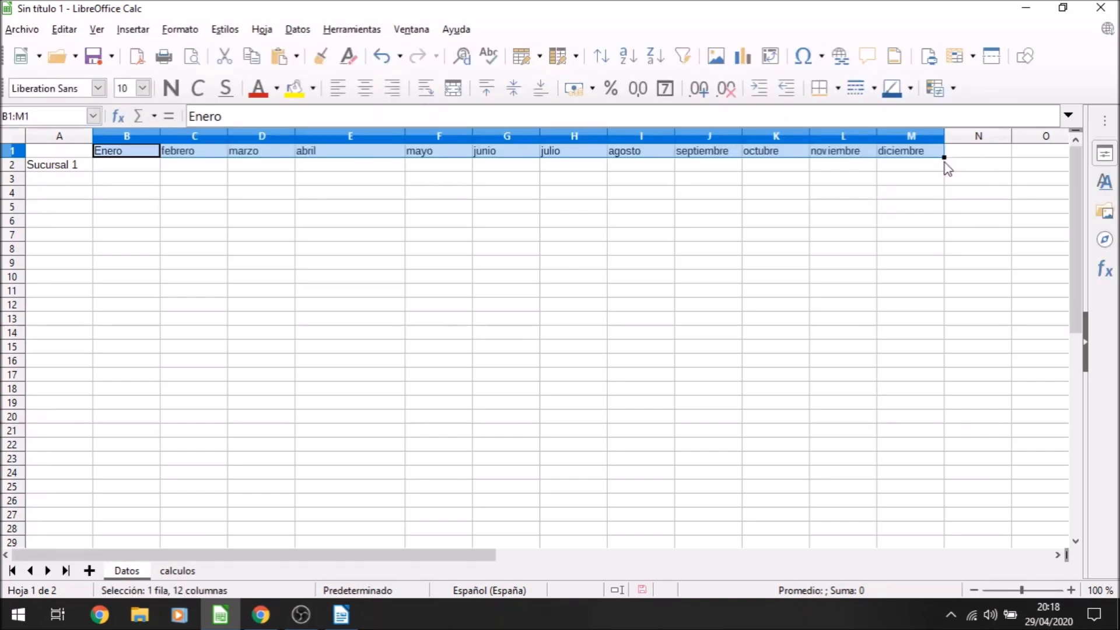
left_click(924, 177)
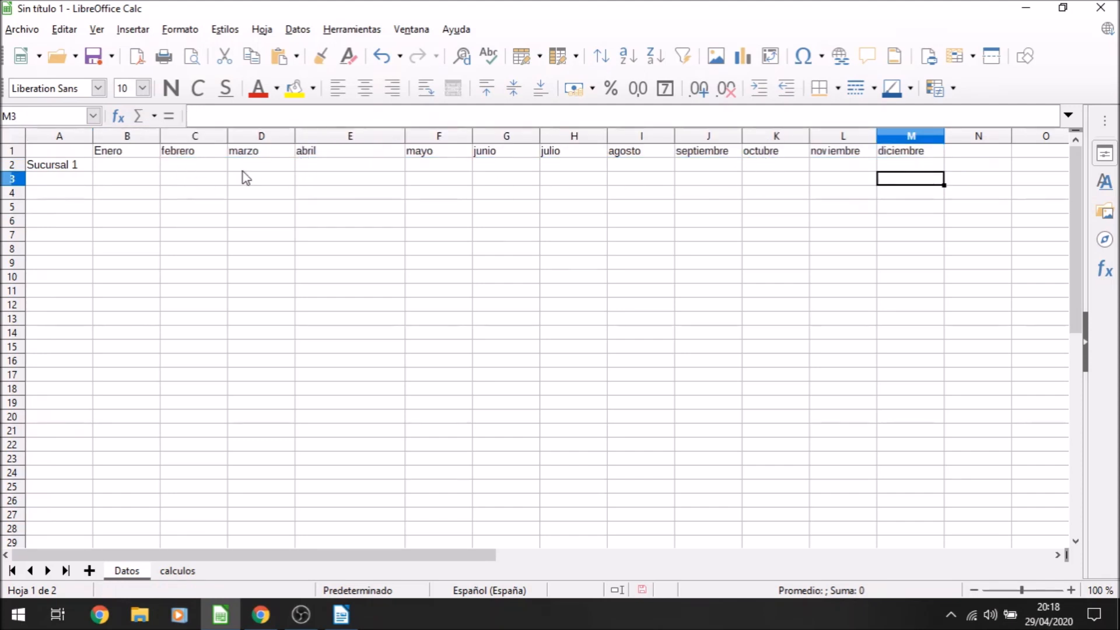
Enter "lunes" in cell D4 and autofill the weekday series down to D11
left_click(260, 197)
type("lunes")
key("Return")
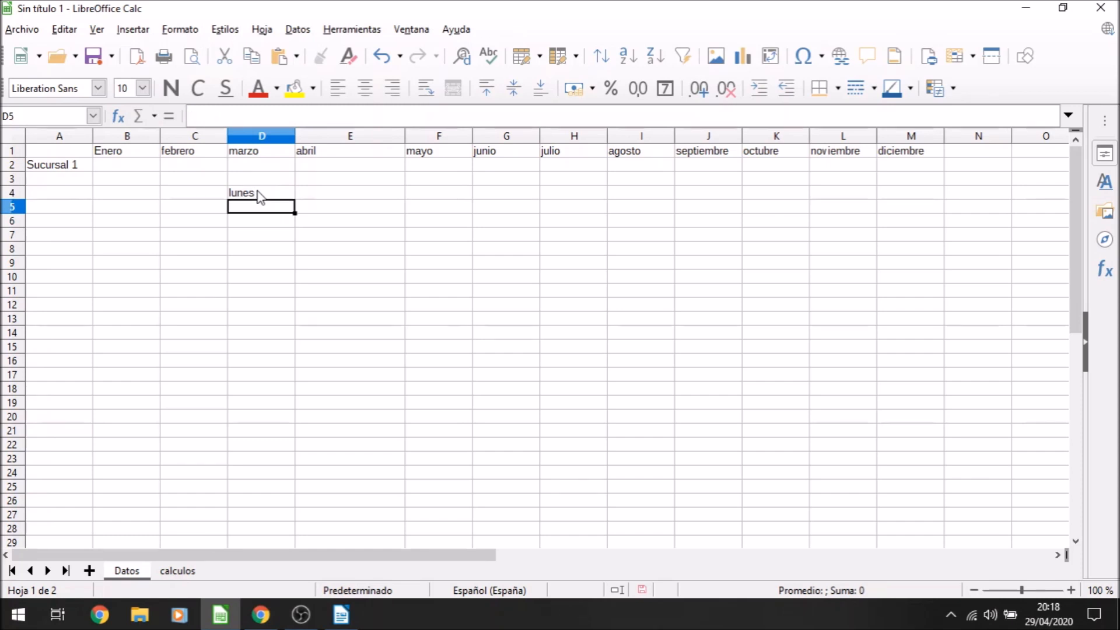
left_click(269, 193)
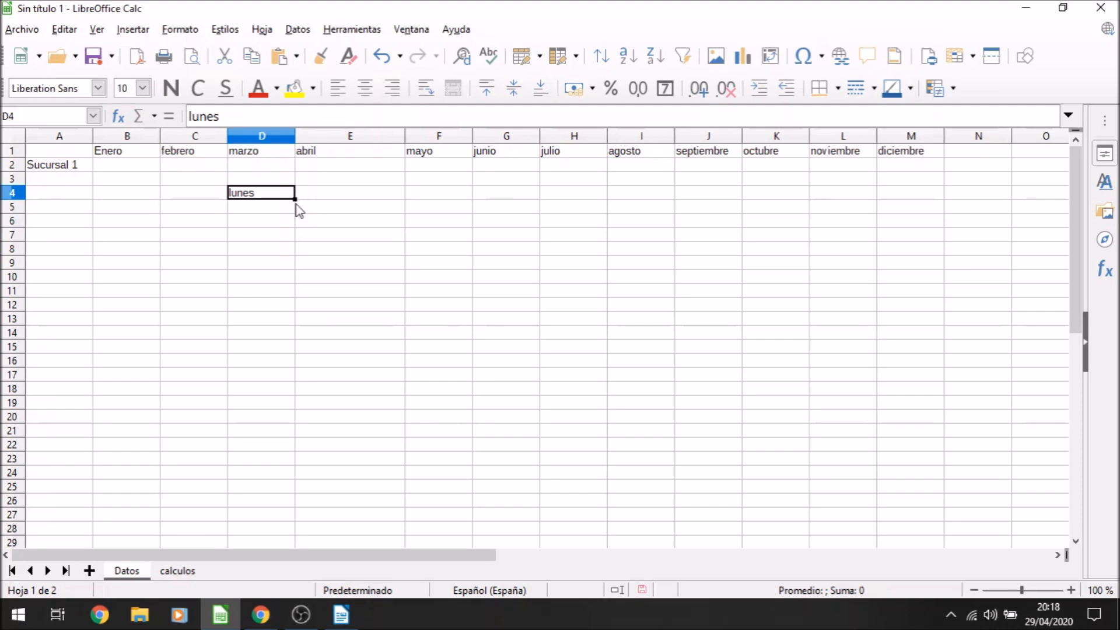
left_click_drag(294, 200, 296, 295)
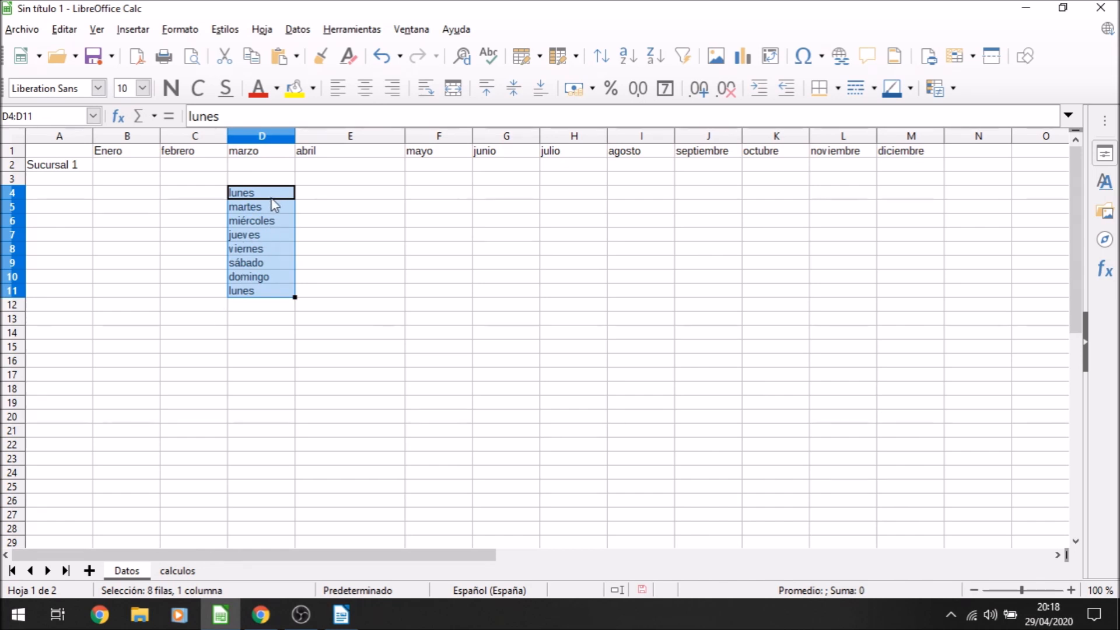
Autofill the branch labels from Sucursal 1 in A2 down to Sucursal 12 in A13
left_click(88, 169)
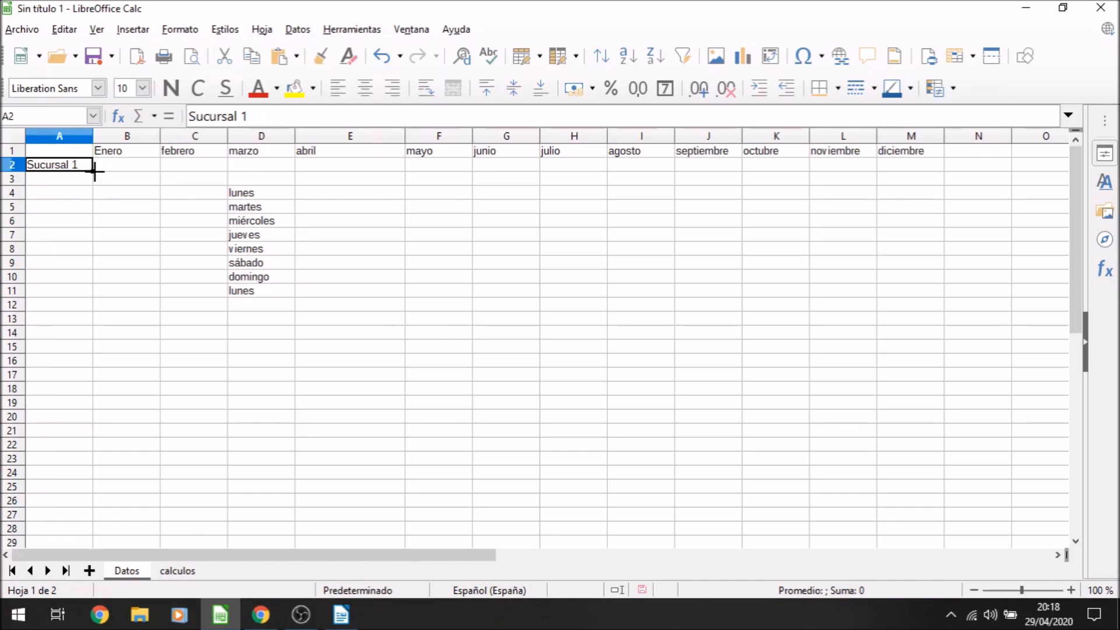
left_click_drag(93, 169, 90, 322)
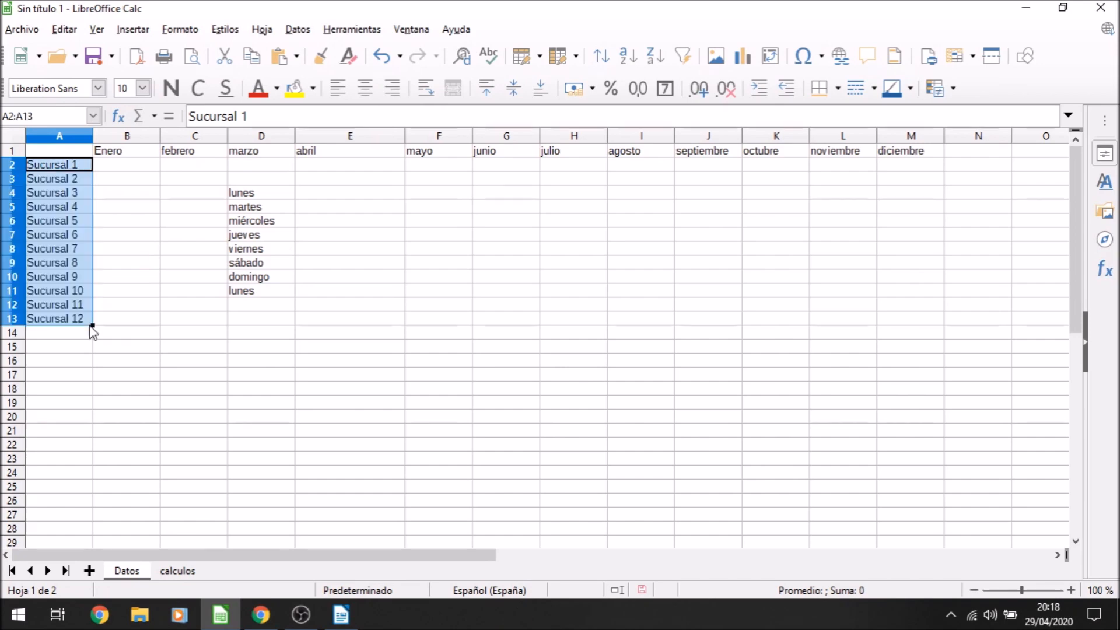
left_click(77, 169)
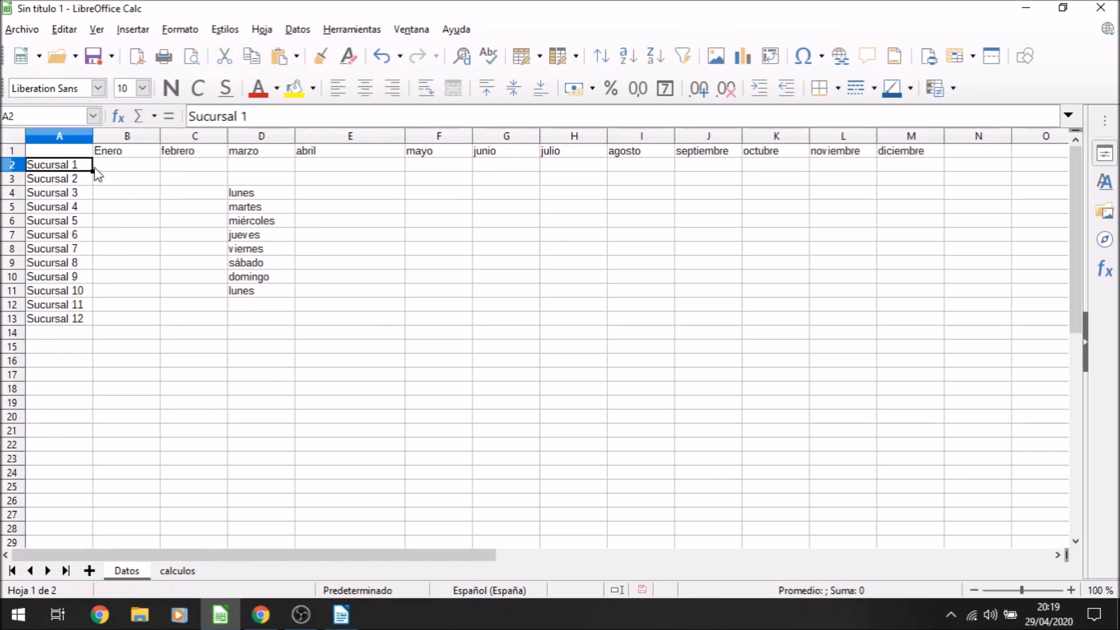
Enter 20 in cell B10 and autofill the consecutive numbers down to 25 in B15
left_click(150, 282)
type("20")
key("Return")
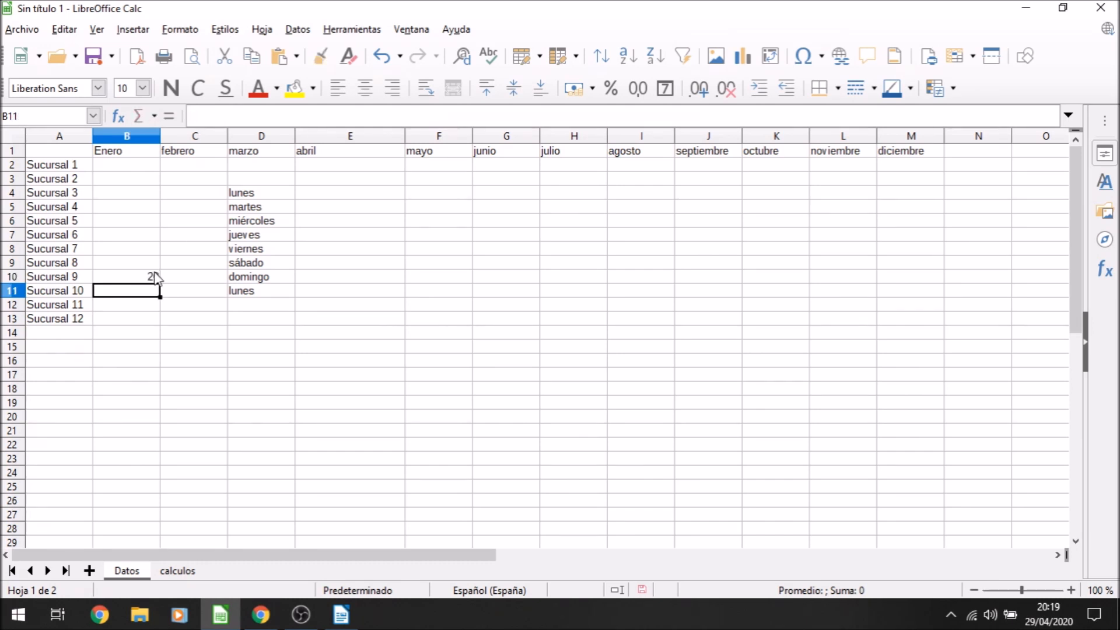
left_click(151, 281)
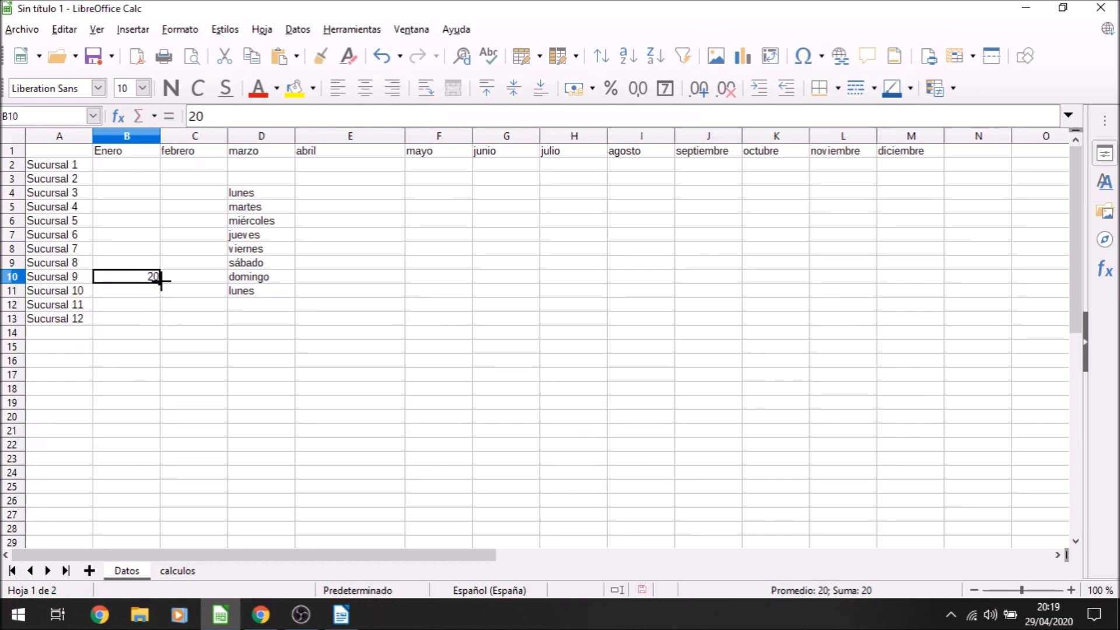
left_click_drag(160, 282, 162, 355)
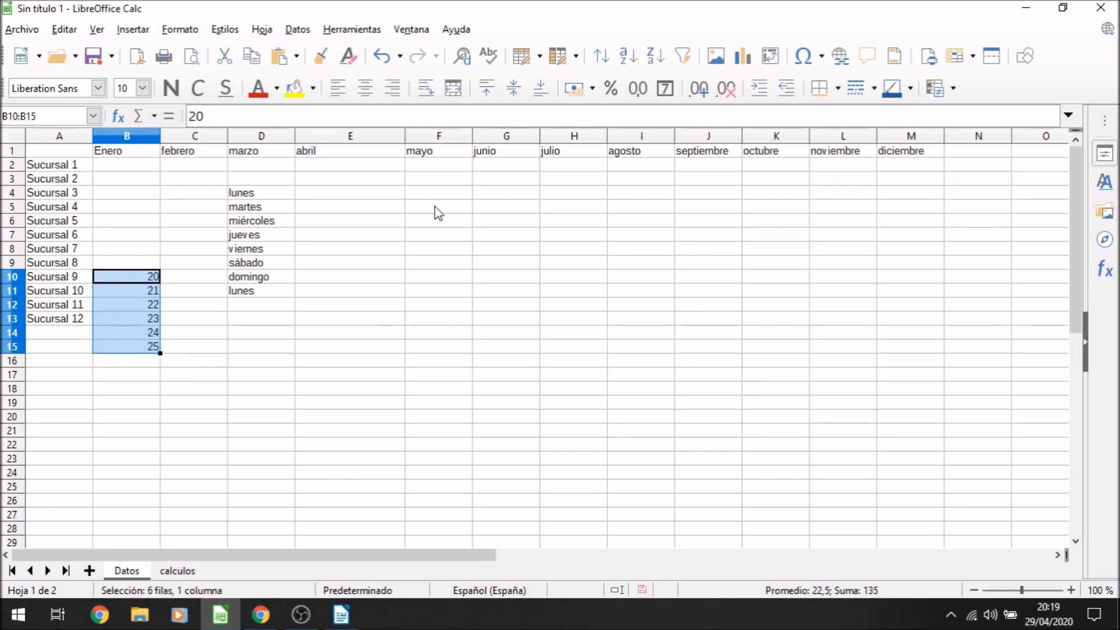
Enter 500 in cell F4 and 1000 in cell F5 as the starting values of a series
left_click(358, 195)
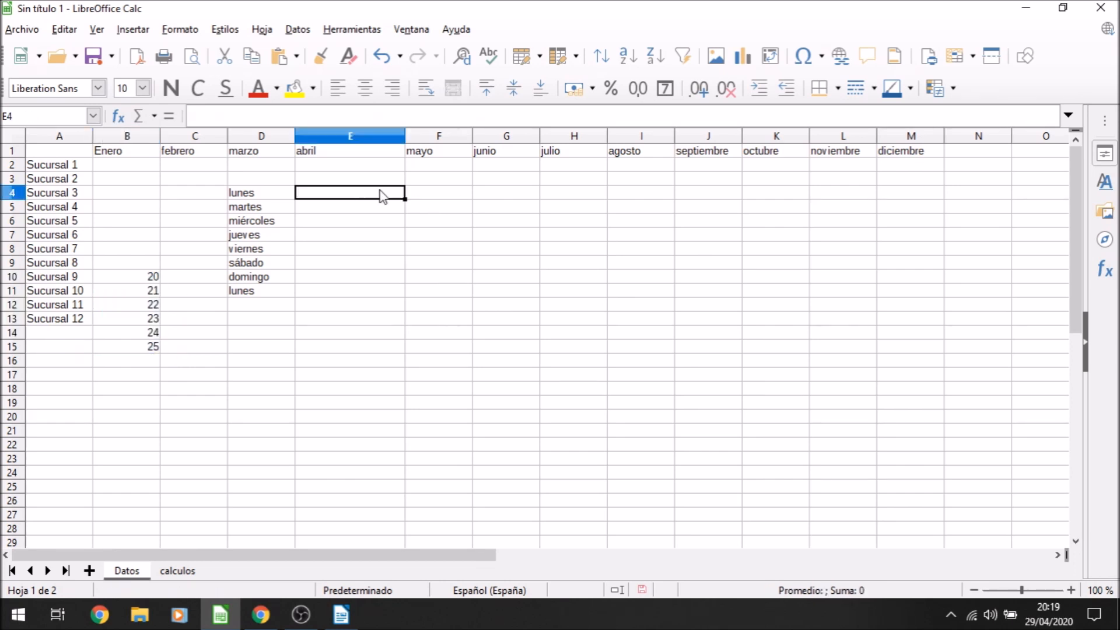
left_click(423, 194)
type("500")
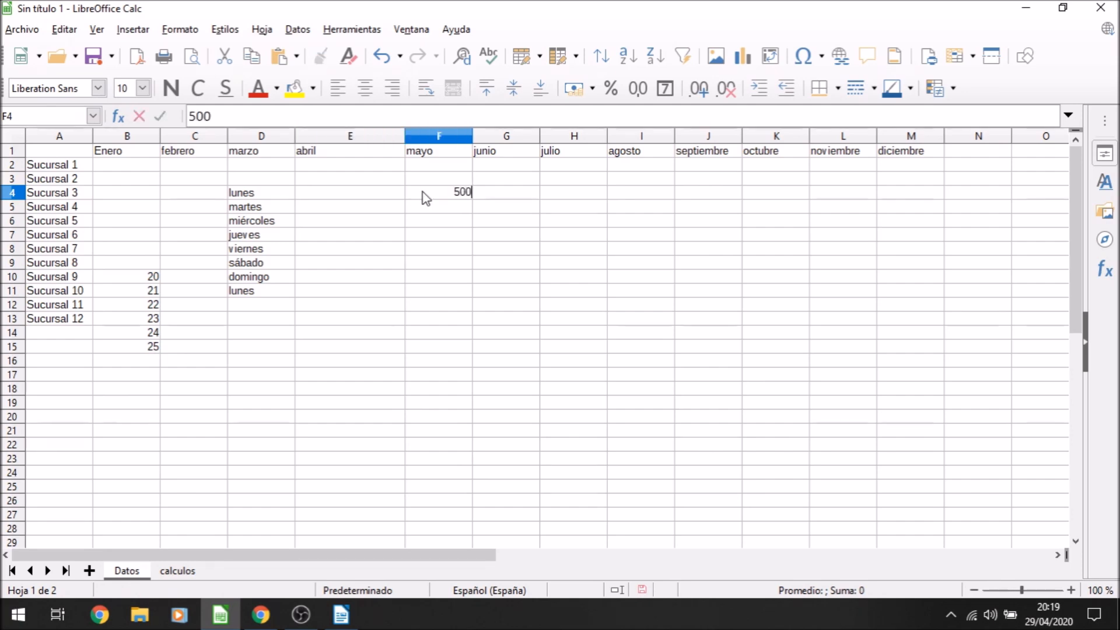
key("Return")
type("1000")
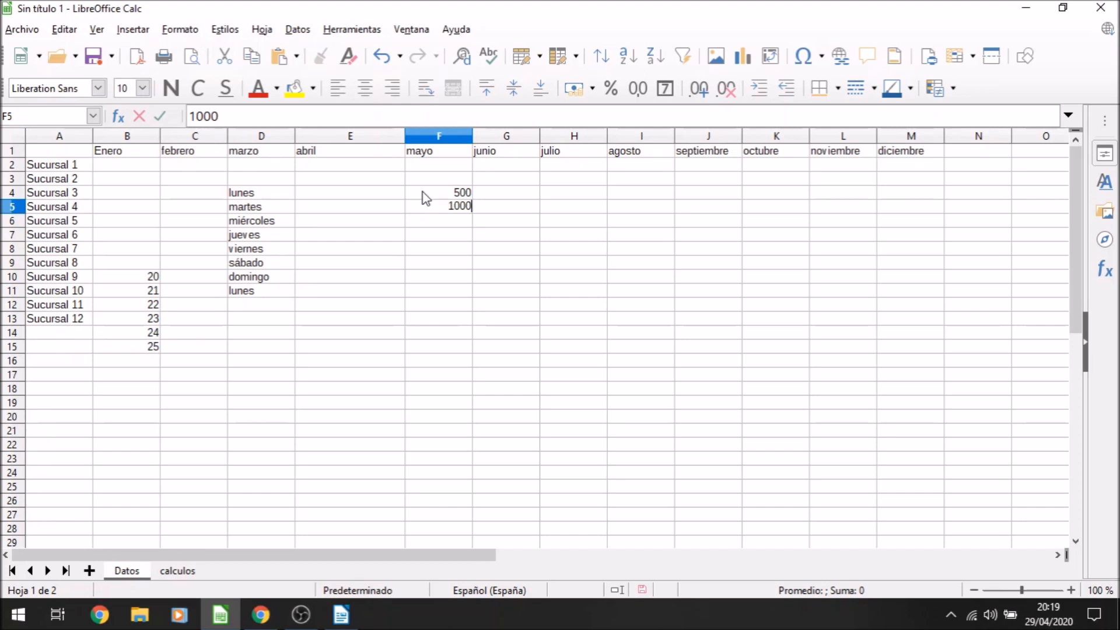
key("Return")
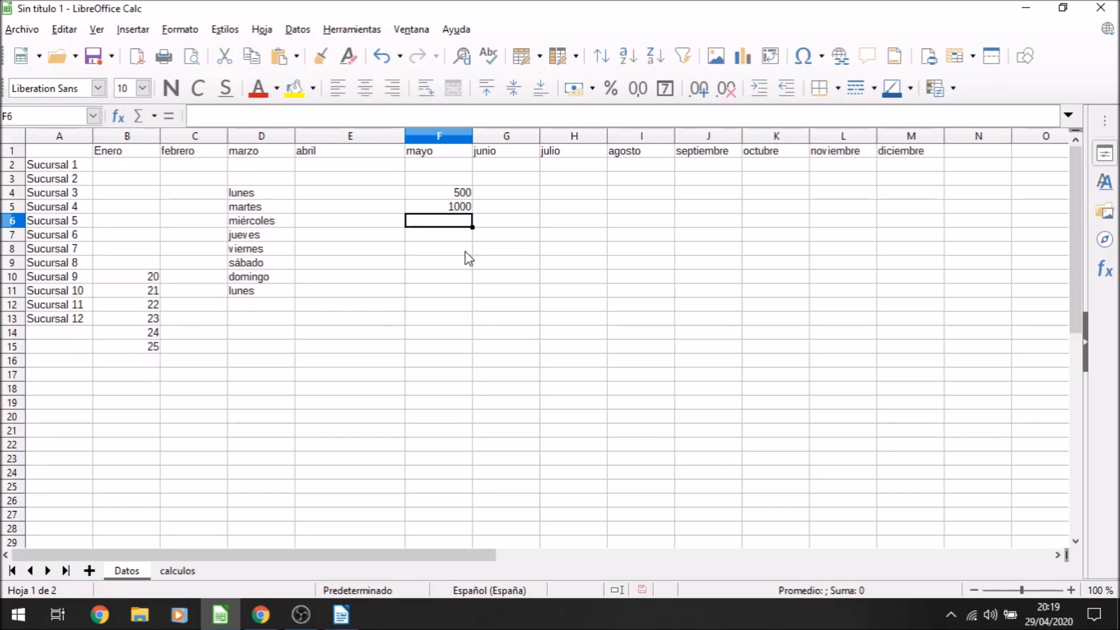
Extend the series from F4:F5 down to F11 in increments of 500, ending at 4000
left_click(459, 196)
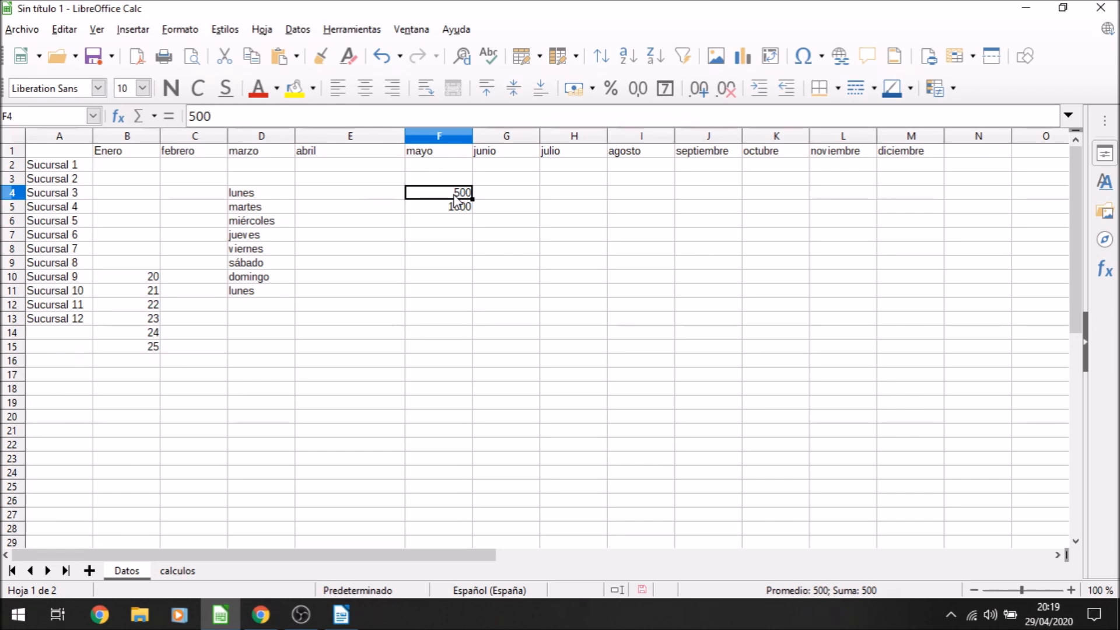
left_click_drag(454, 196, 455, 208)
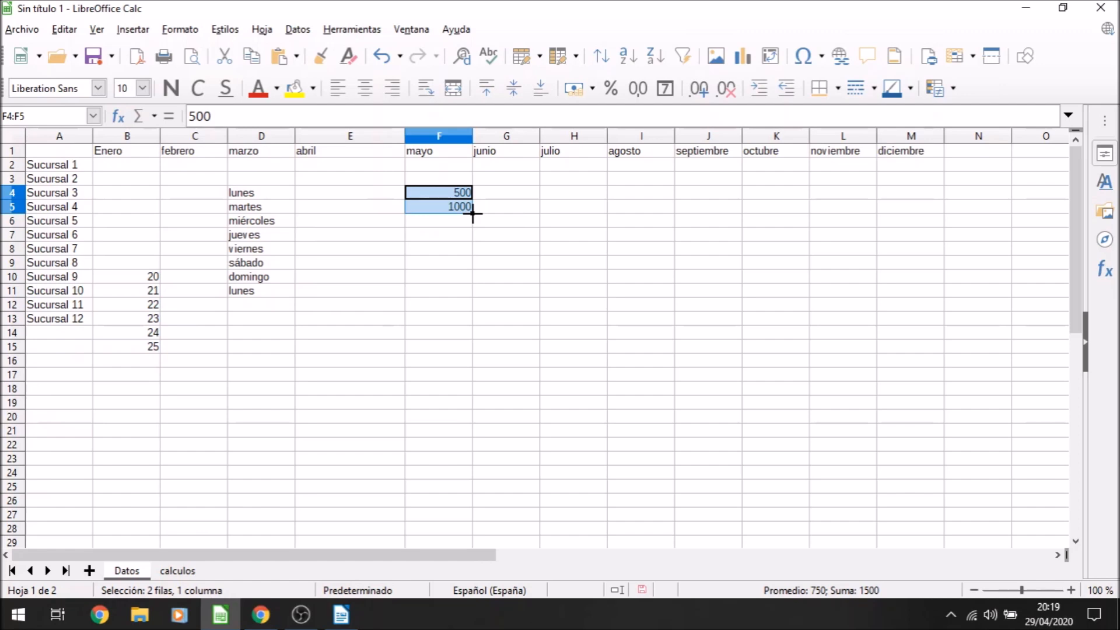
left_click_drag(472, 214, 472, 298)
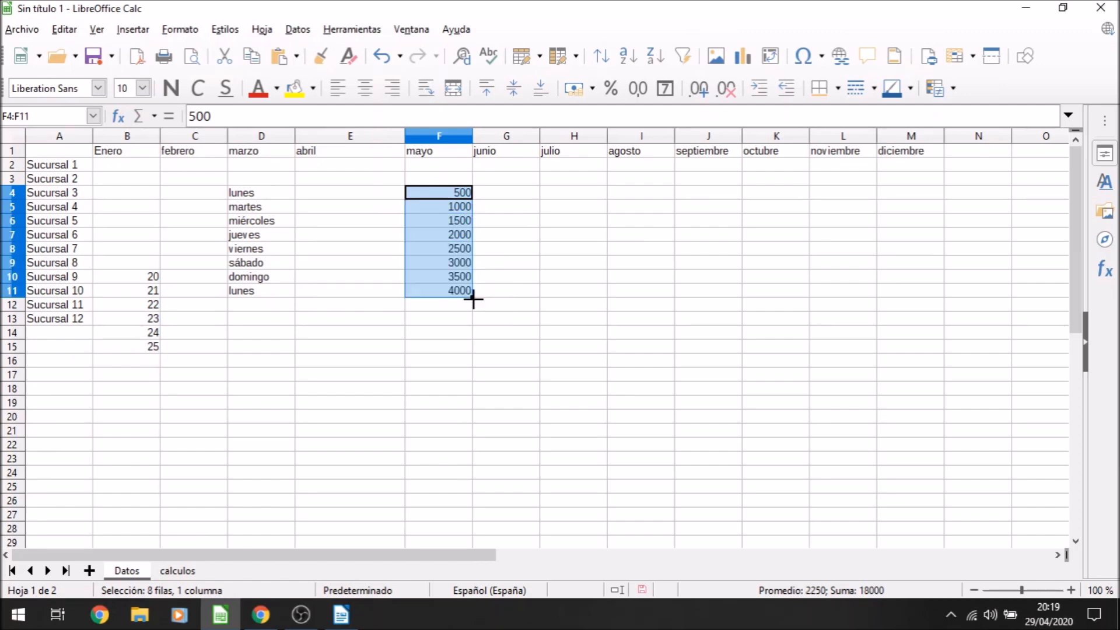
left_click(467, 220)
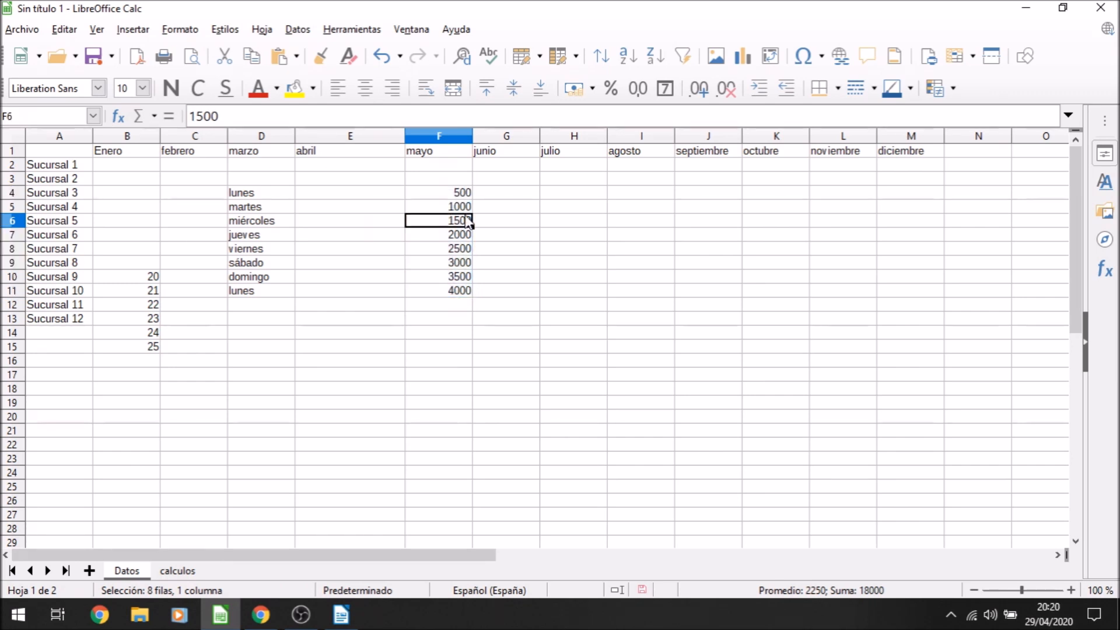
left_click(461, 250)
left_click(459, 264)
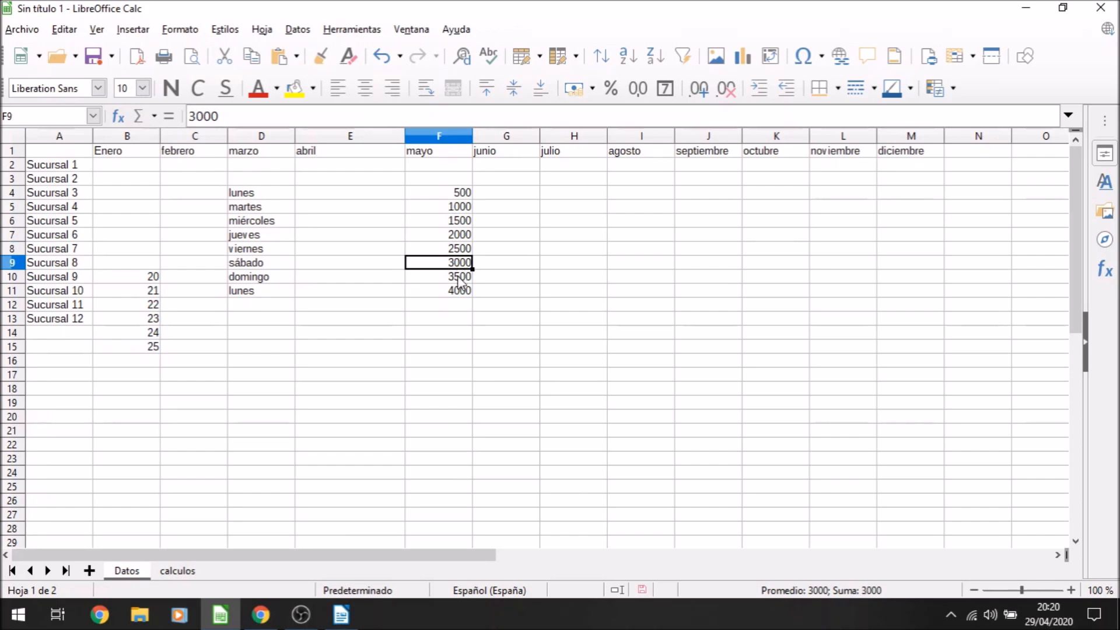
left_click(459, 278)
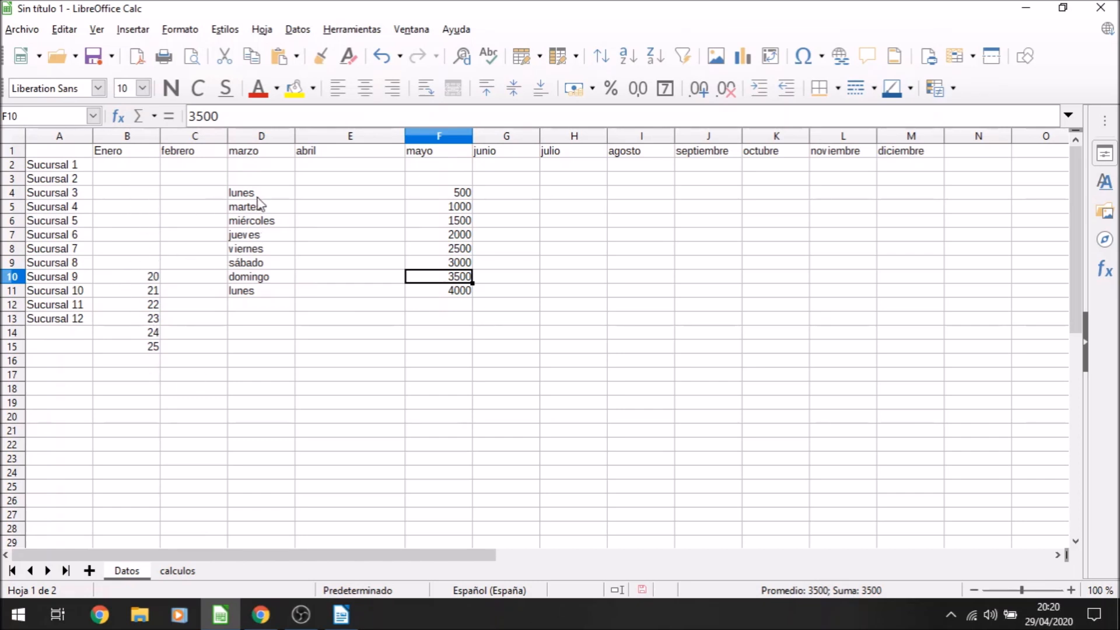
Clear the weekday series in D4:D12, the consecutive numbers in B10:B15 and the number series in F4:F11
left_click_drag(260, 194, 260, 311)
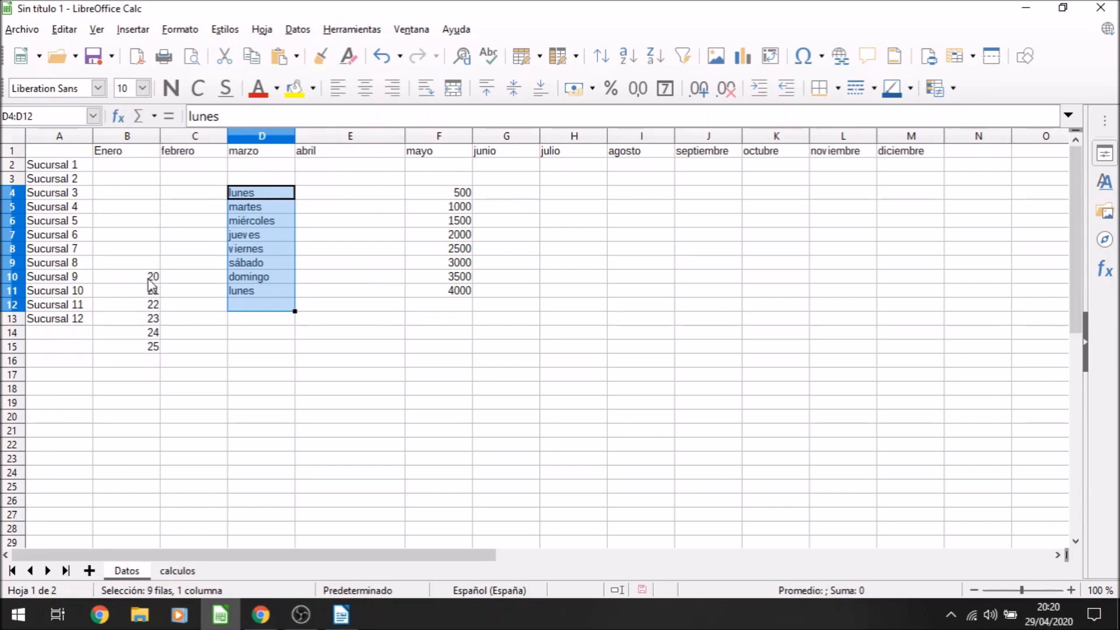
left_click_drag(149, 279, 142, 346)
left_click_drag(460, 194, 454, 292)
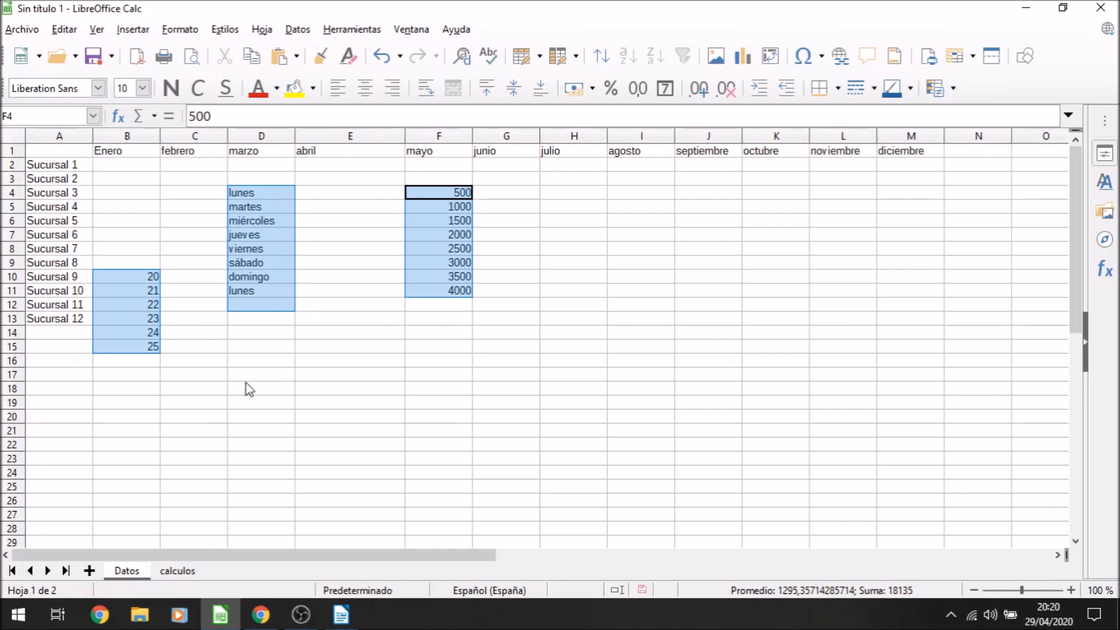
key("Delete")
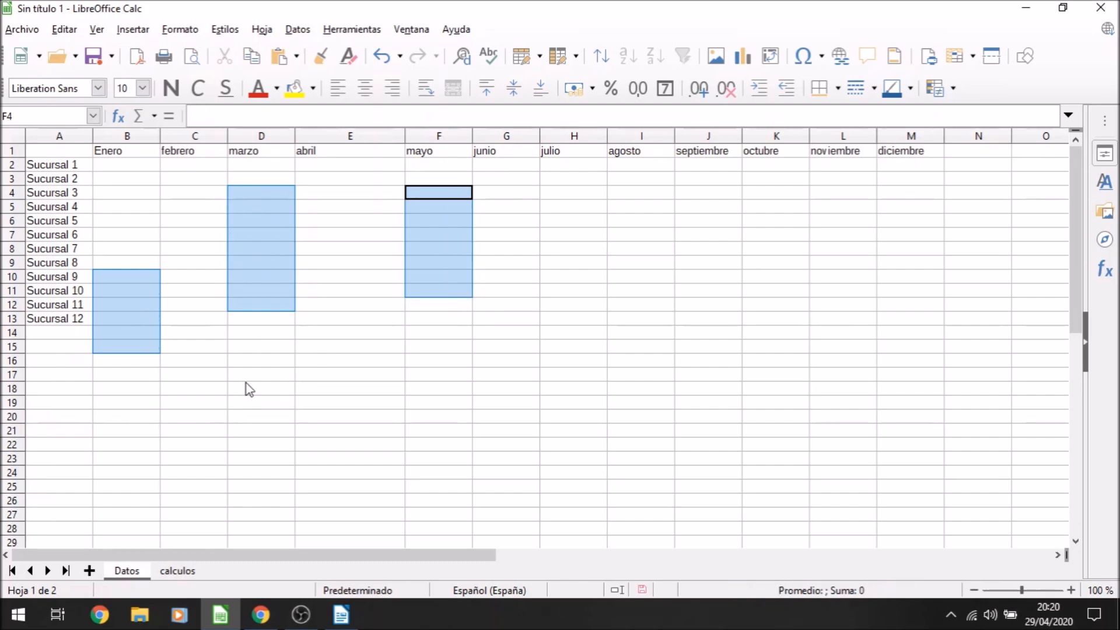
left_click(276, 361)
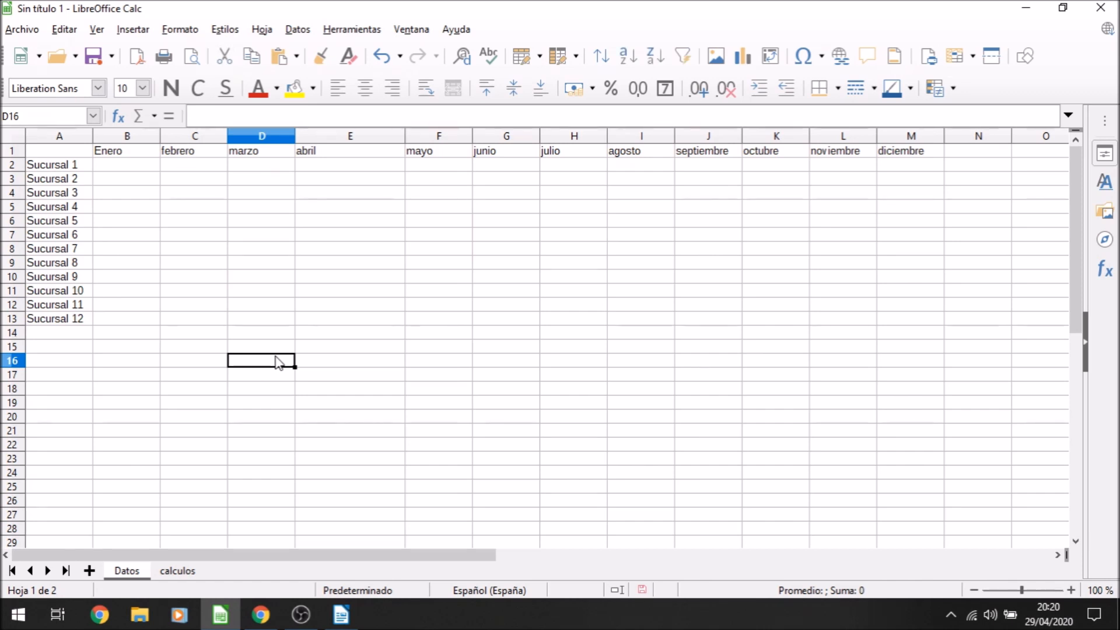
left_click(199, 249)
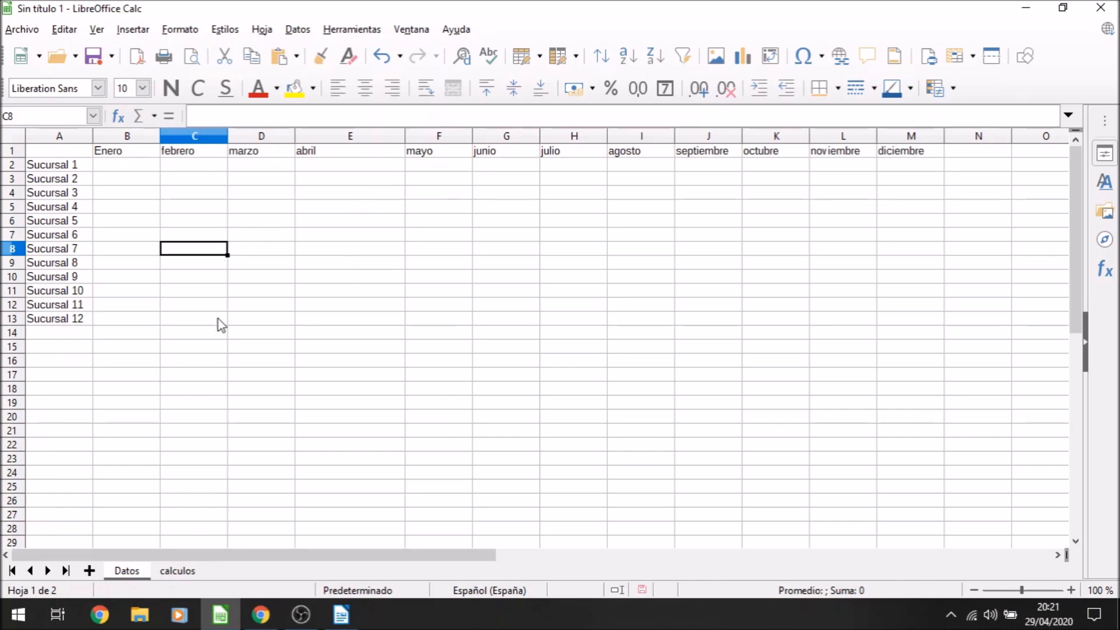
Enter the labels Apellido, Nombre and Dni in cells B15, C15 and D15
left_click(149, 350)
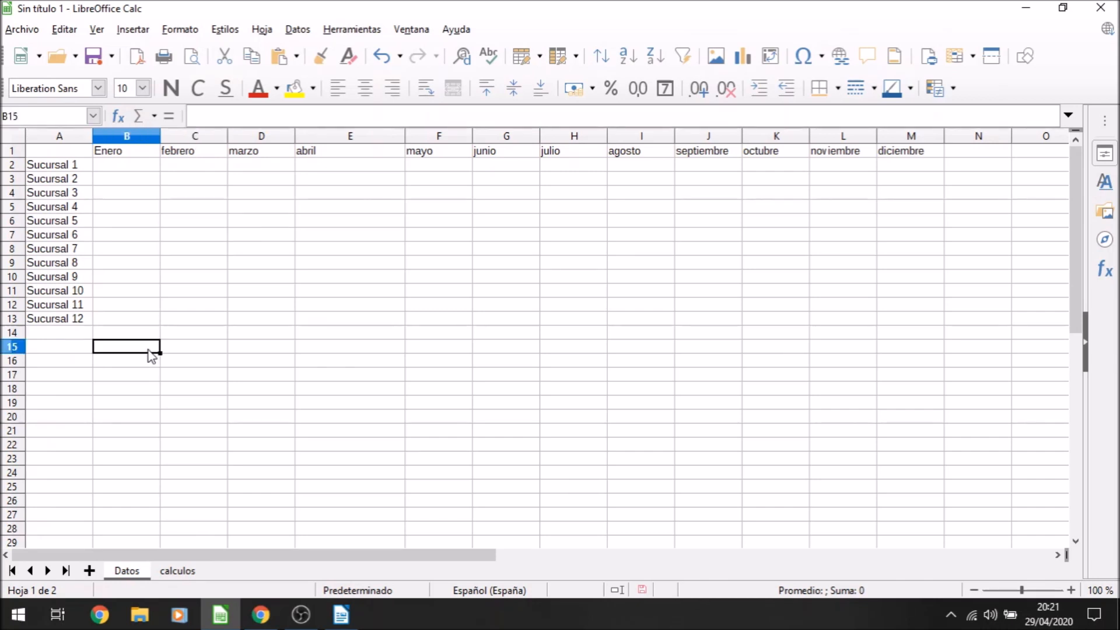
type("Apellido")
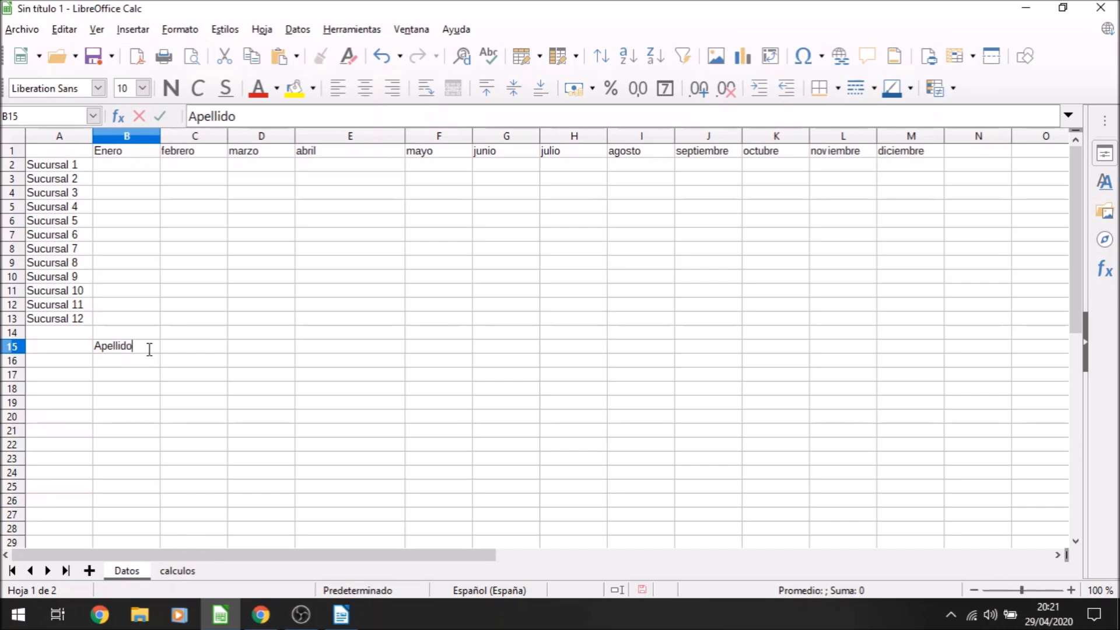
key("Tab")
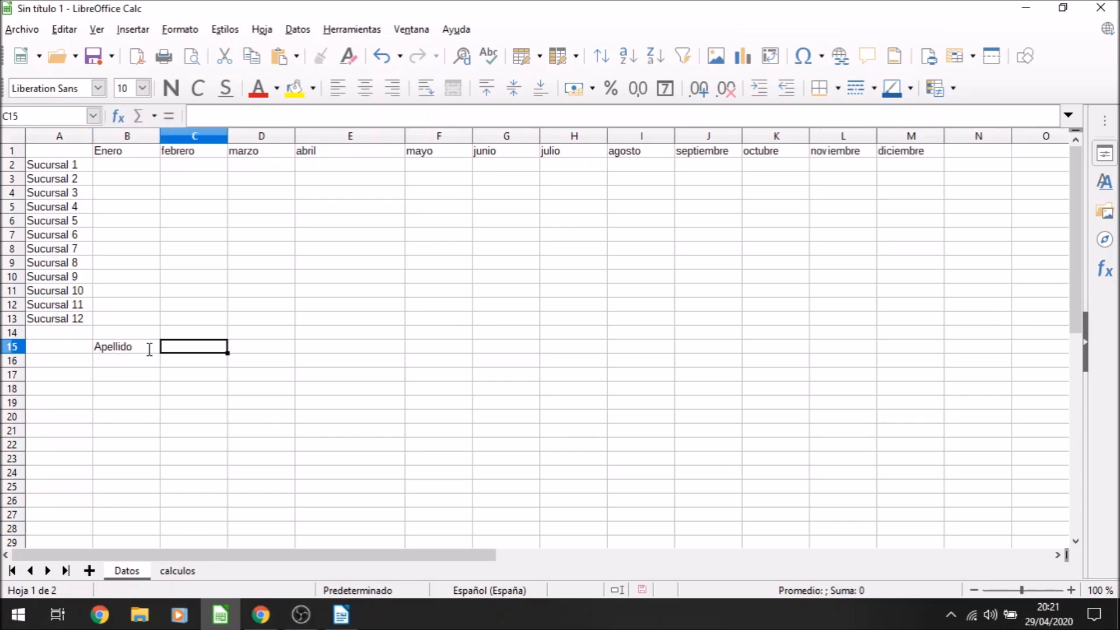
type("Nombre")
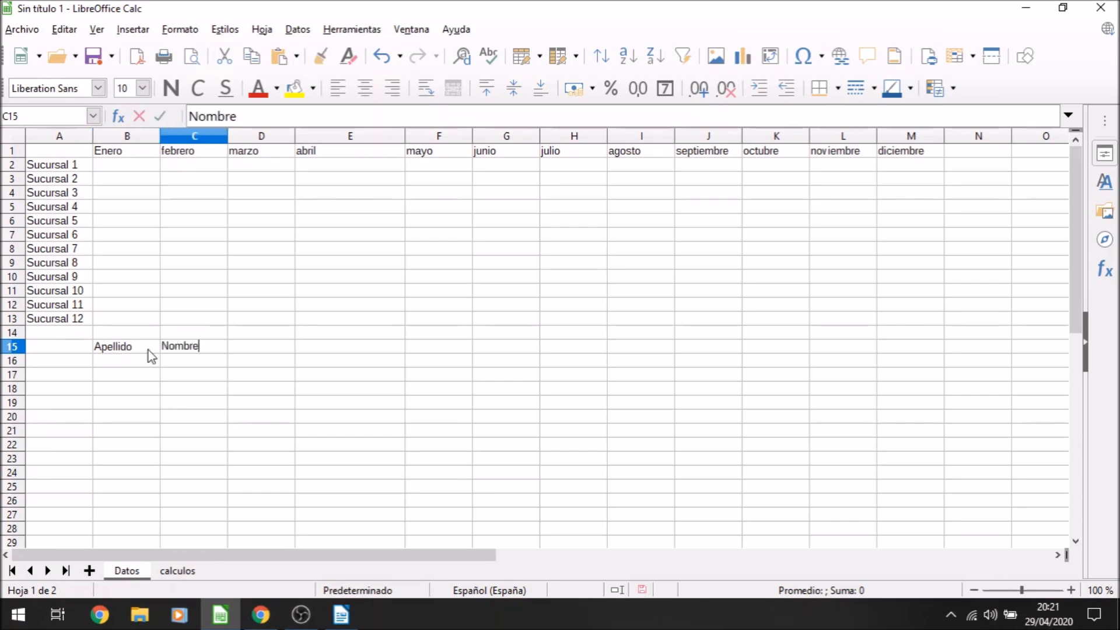
key("Tab")
type("Dni")
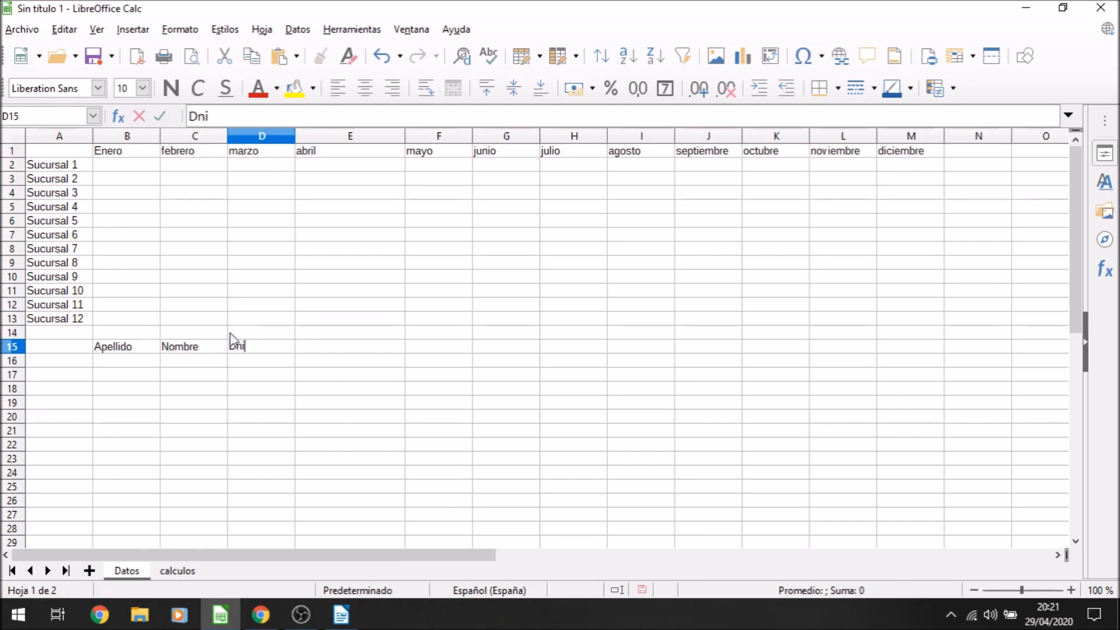
Try autofilling Apellido from B15 down to B19 and clear the test entries in B15:D20
left_click(151, 350)
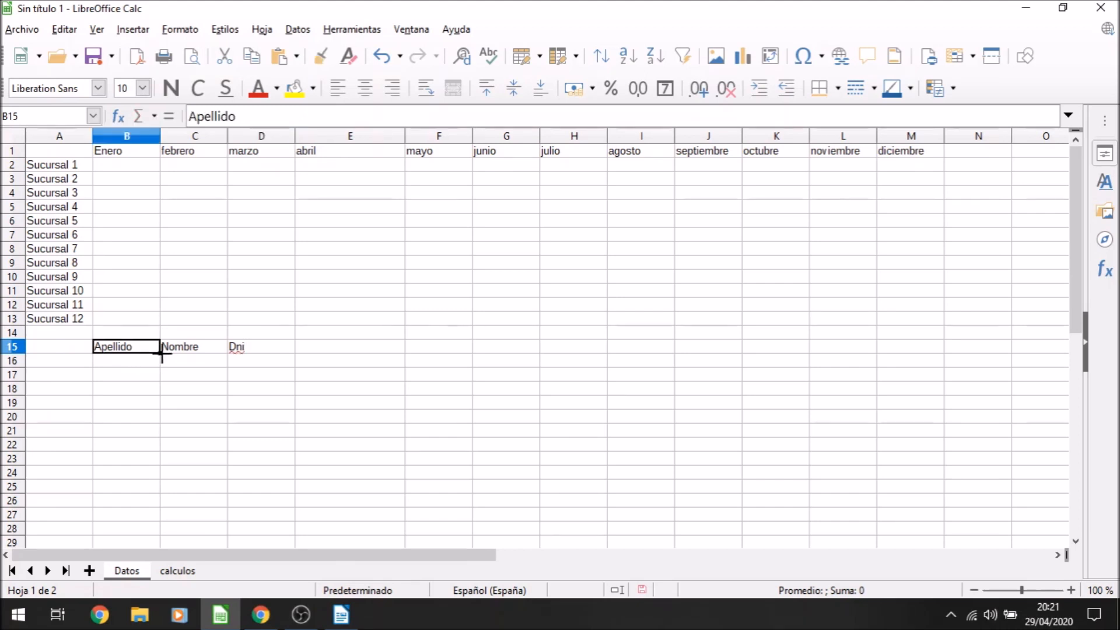
left_click_drag(160, 353, 159, 408)
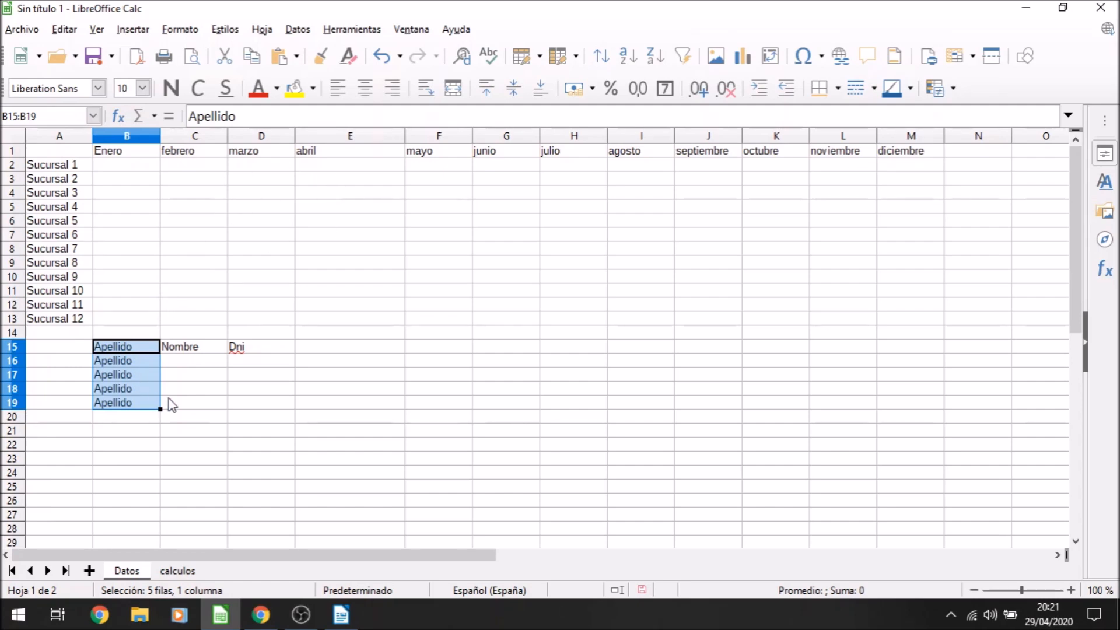
left_click(152, 349)
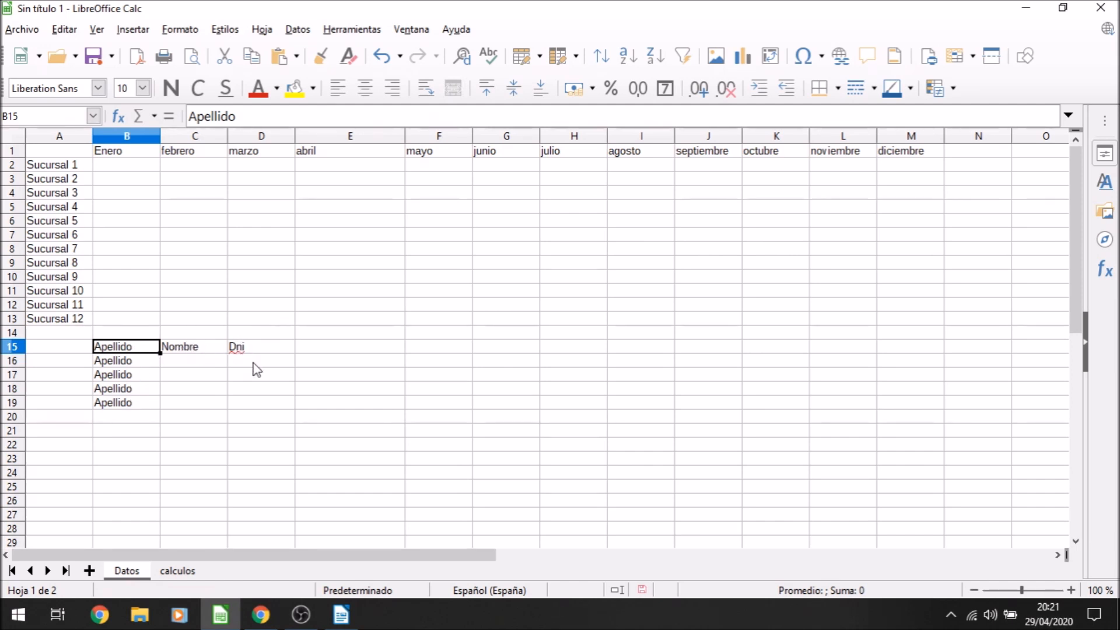
left_click_drag(121, 350, 267, 416)
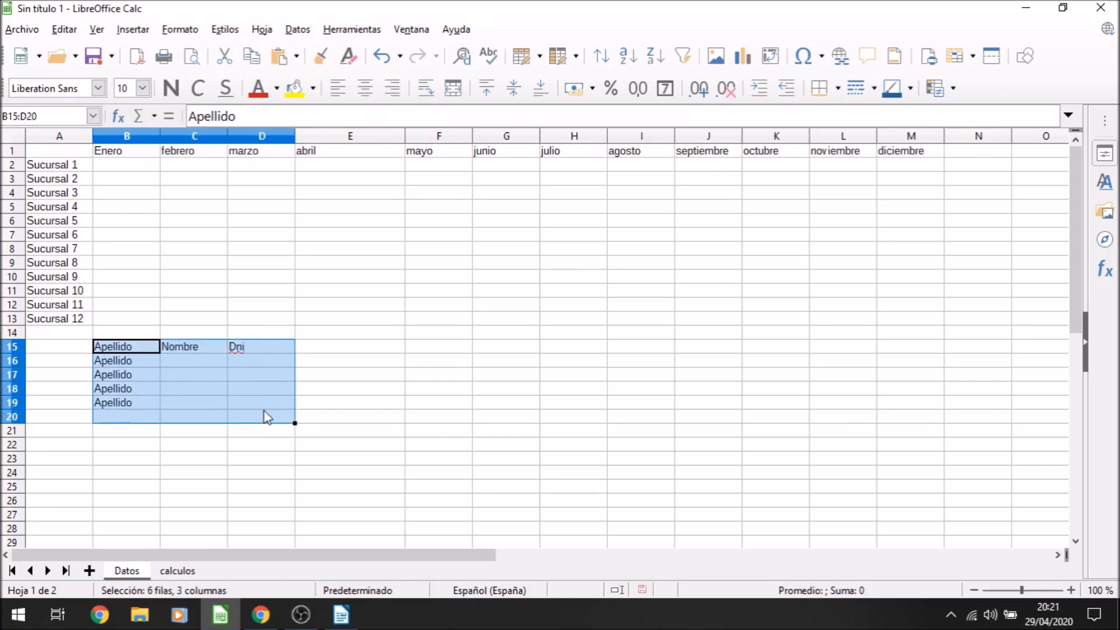
key("Delete")
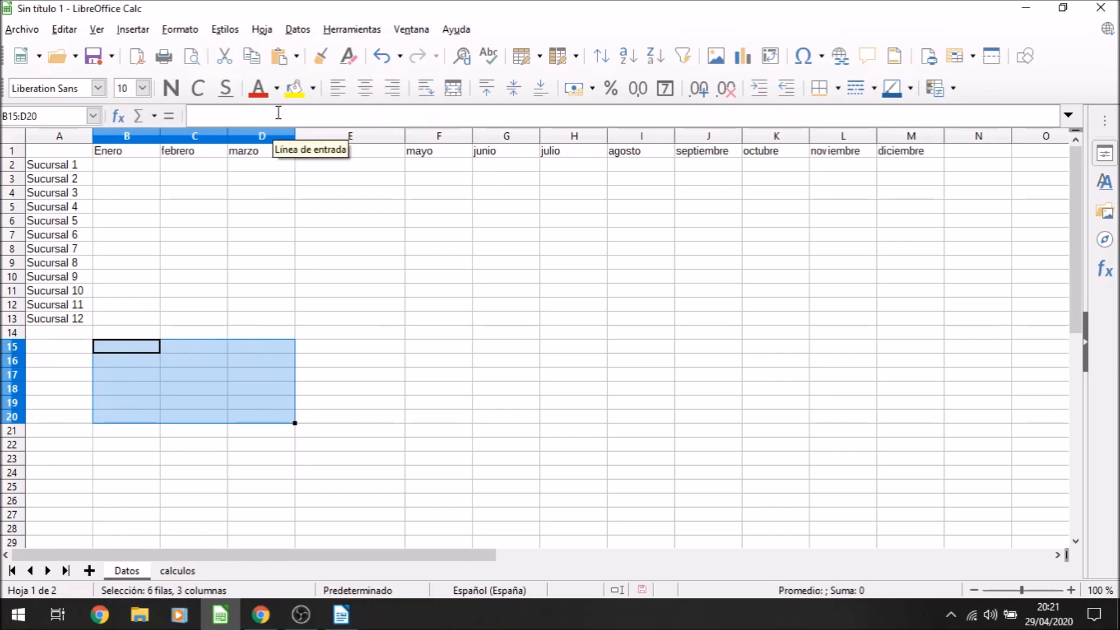
Open the sort lists settings (Listas de ordenamiento) in the LibreOffice Calc options
left_click(366, 31)
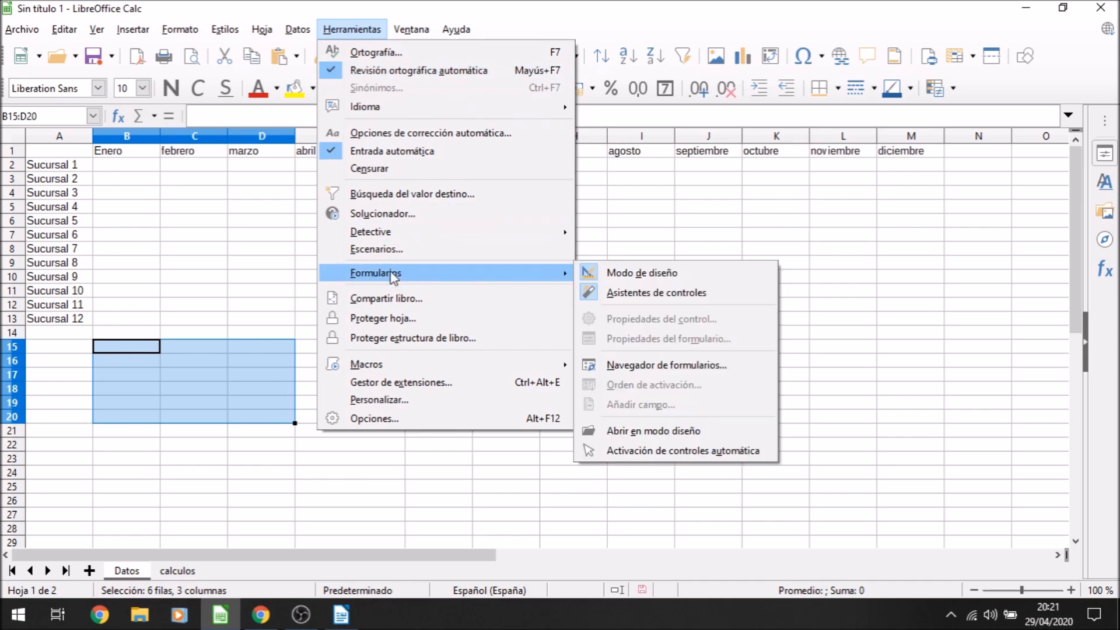
left_click(379, 417)
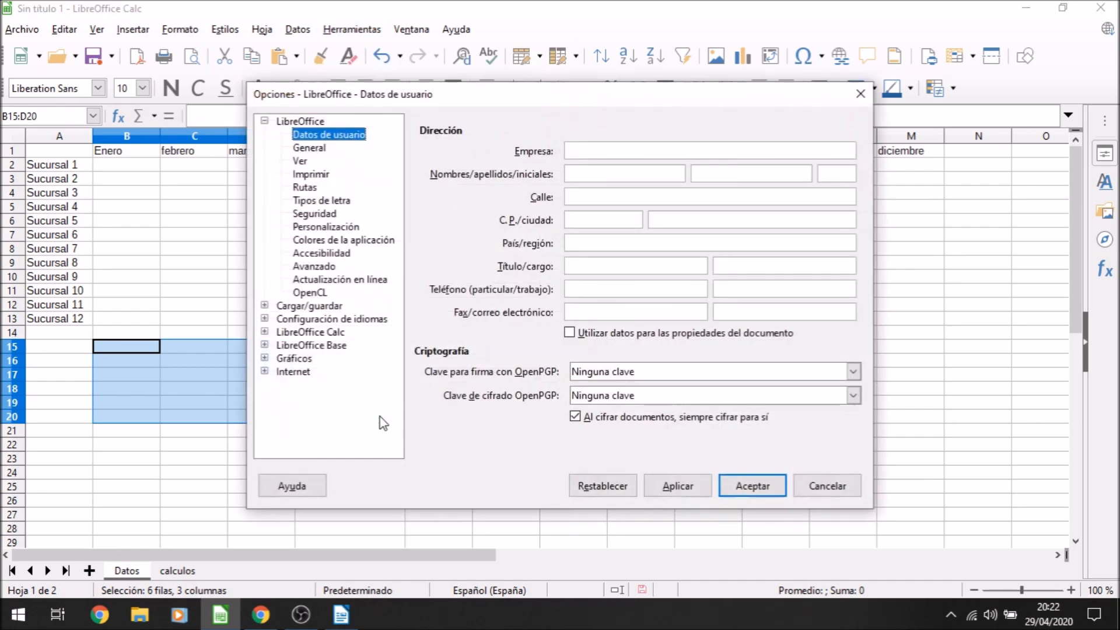
left_click(265, 332)
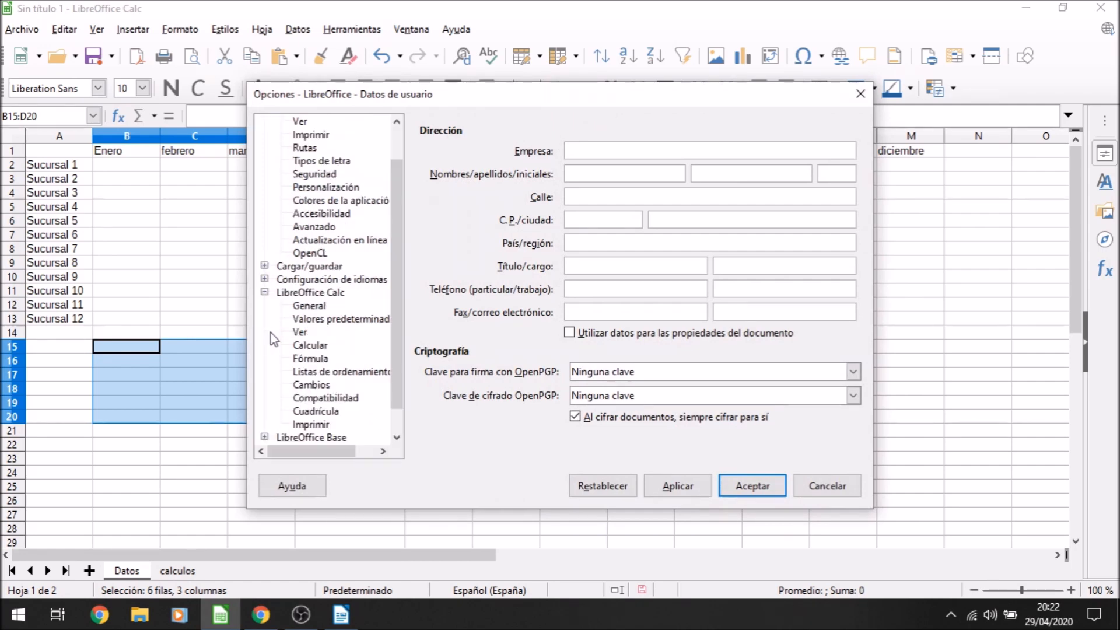
left_click_drag(390, 347, 393, 374)
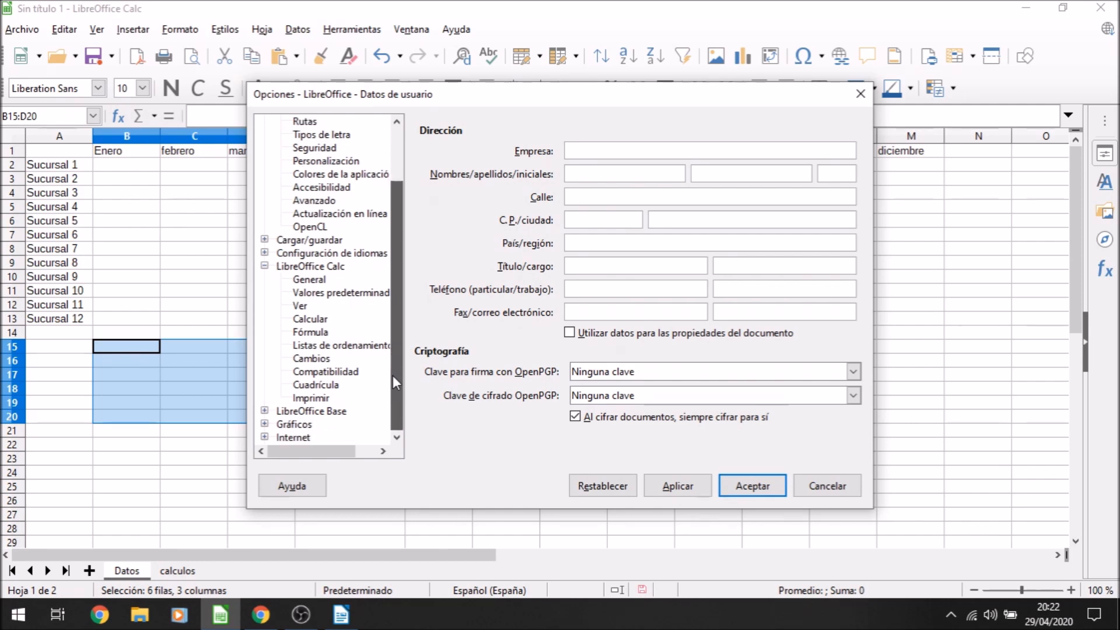
left_click_drag(393, 375, 393, 382)
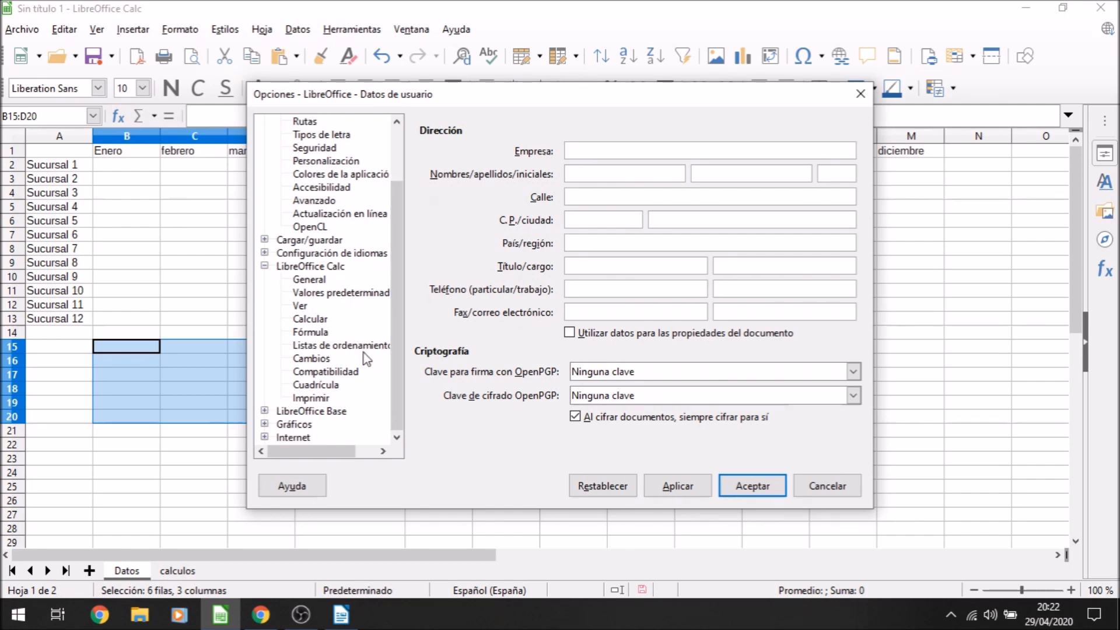
left_click(362, 349)
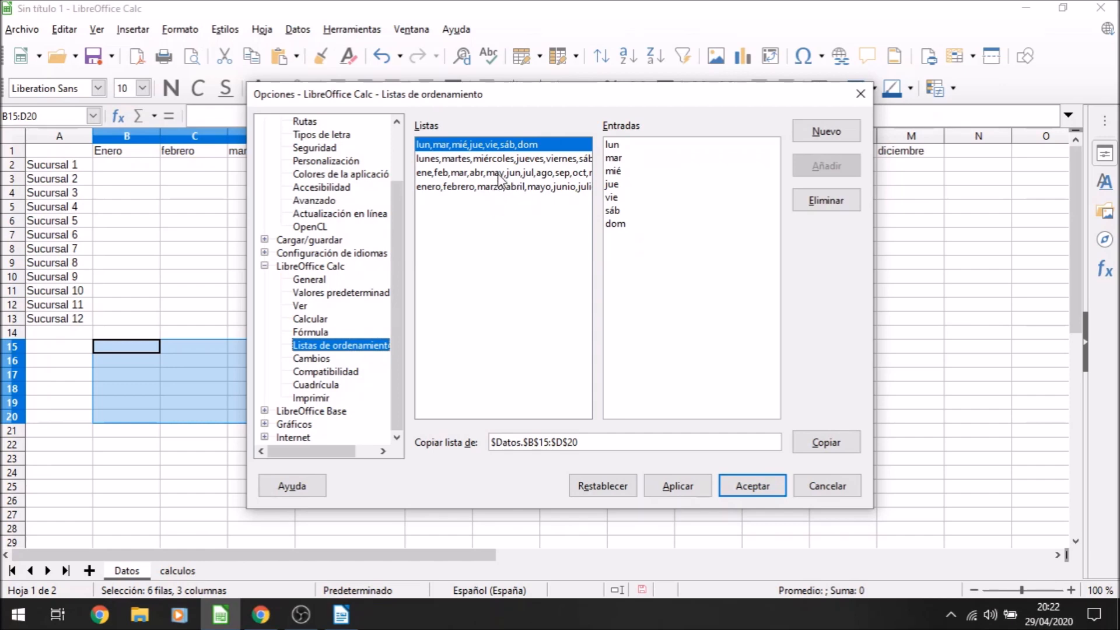
Add a new sort list with the entries Apellido, Nombre, DNI, Mail and teléfono, and accept the options
left_click(809, 140)
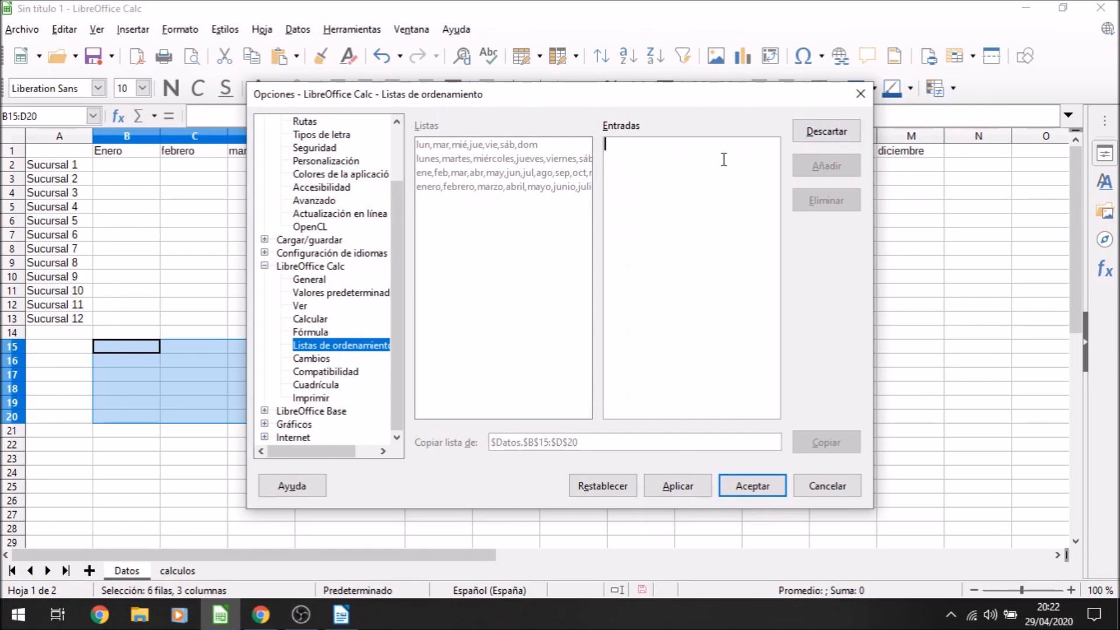
type("Ape")
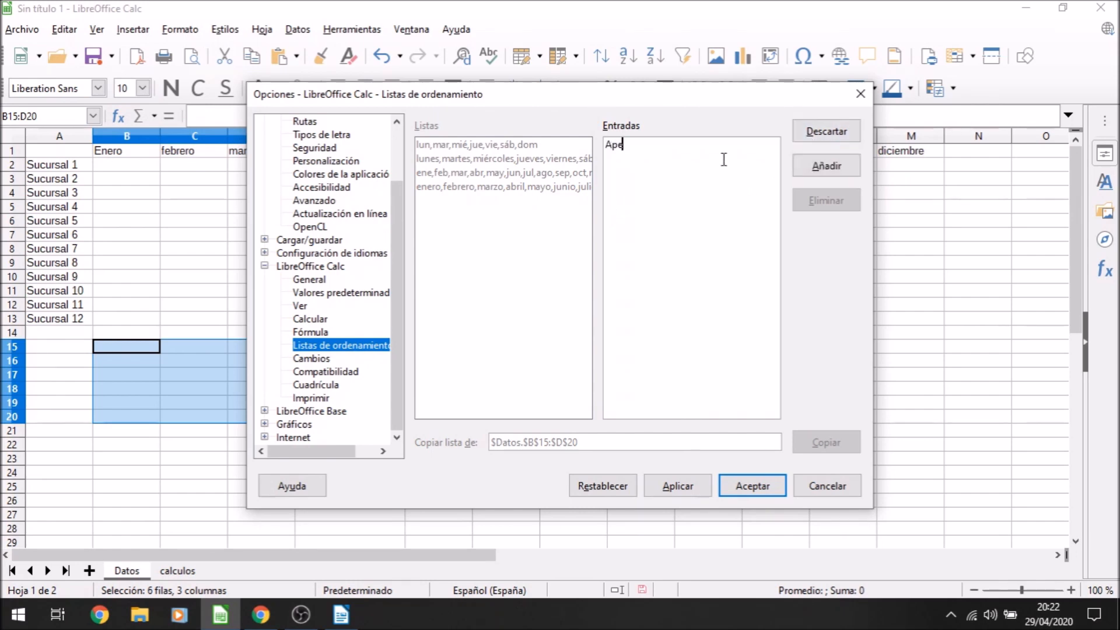
type("llido,Nombre,DNI,M")
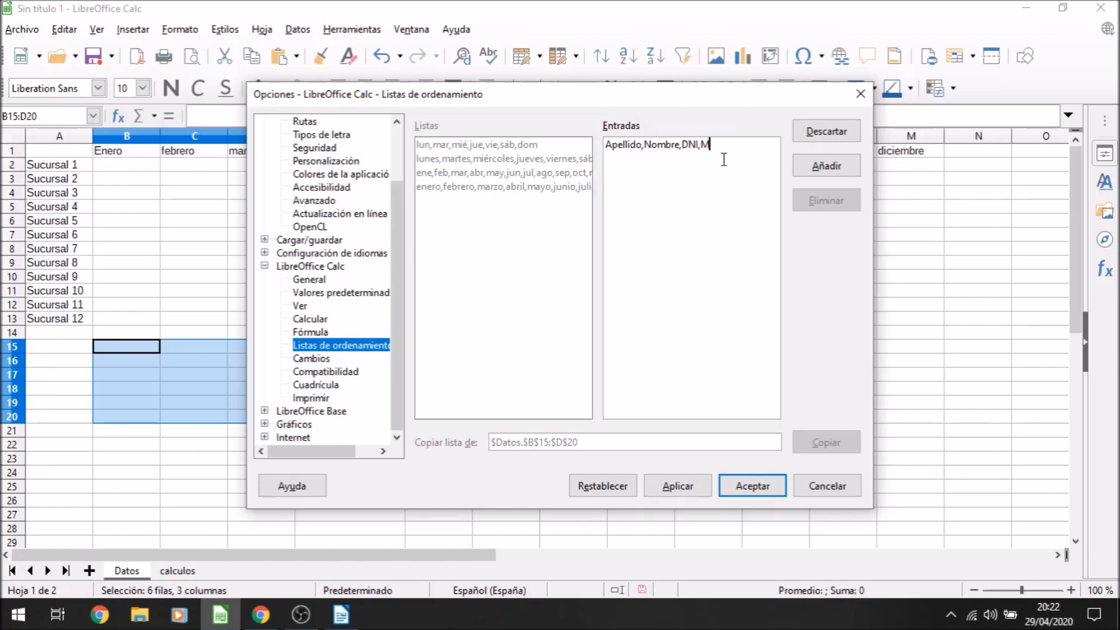
type("s")
key("BackSpace")
type("ail")
type(",")
key("BackSpace")
type(",teléfono")
left_click(814, 168)
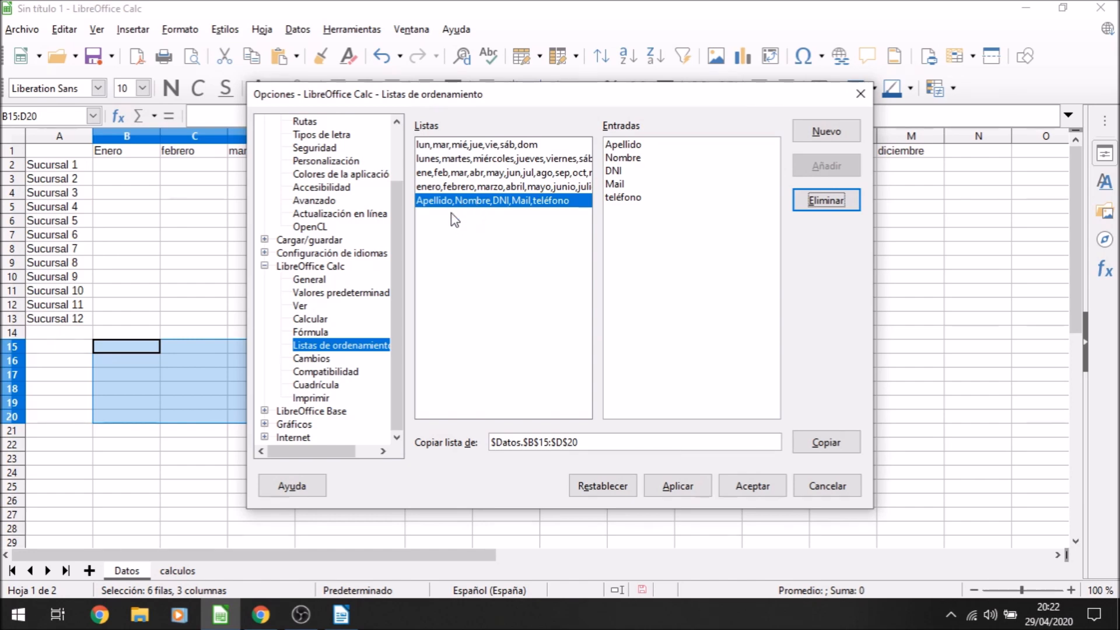
left_click(755, 490)
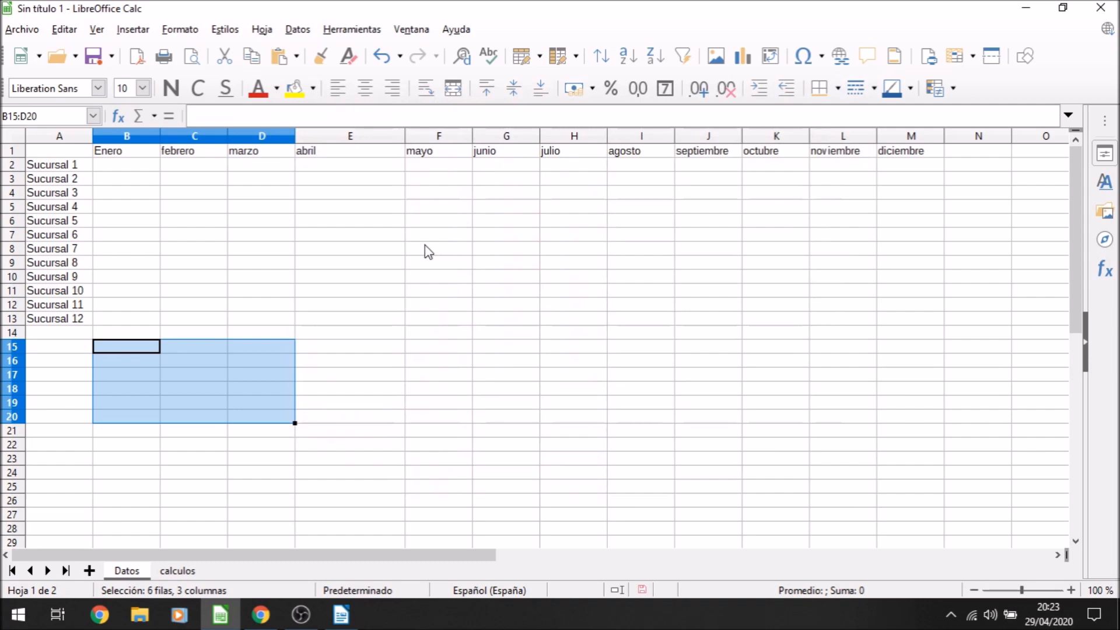
Enter Apellido in cell E8 and autofill the custom list down to E15
left_click(389, 249)
type("Apellido")
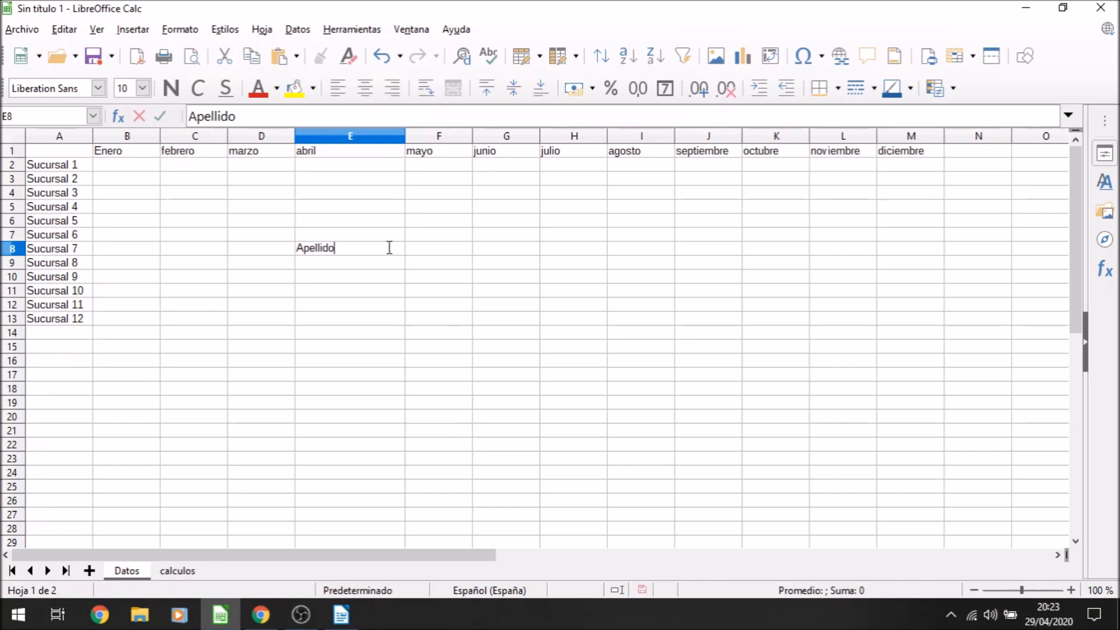
key("Return")
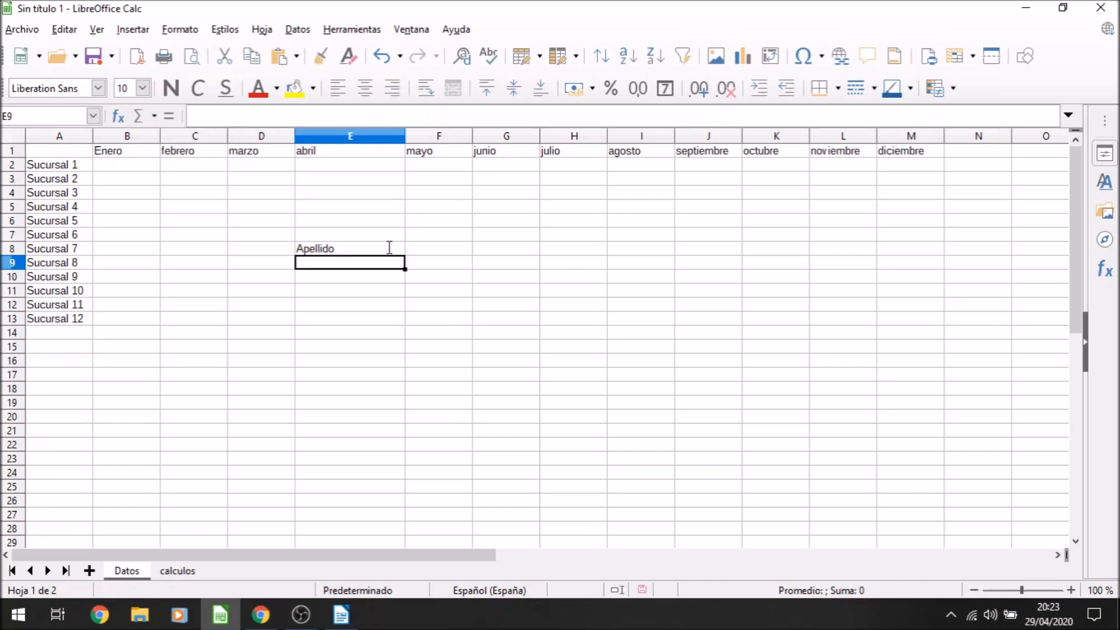
left_click(397, 247)
left_click_drag(405, 255, 401, 357)
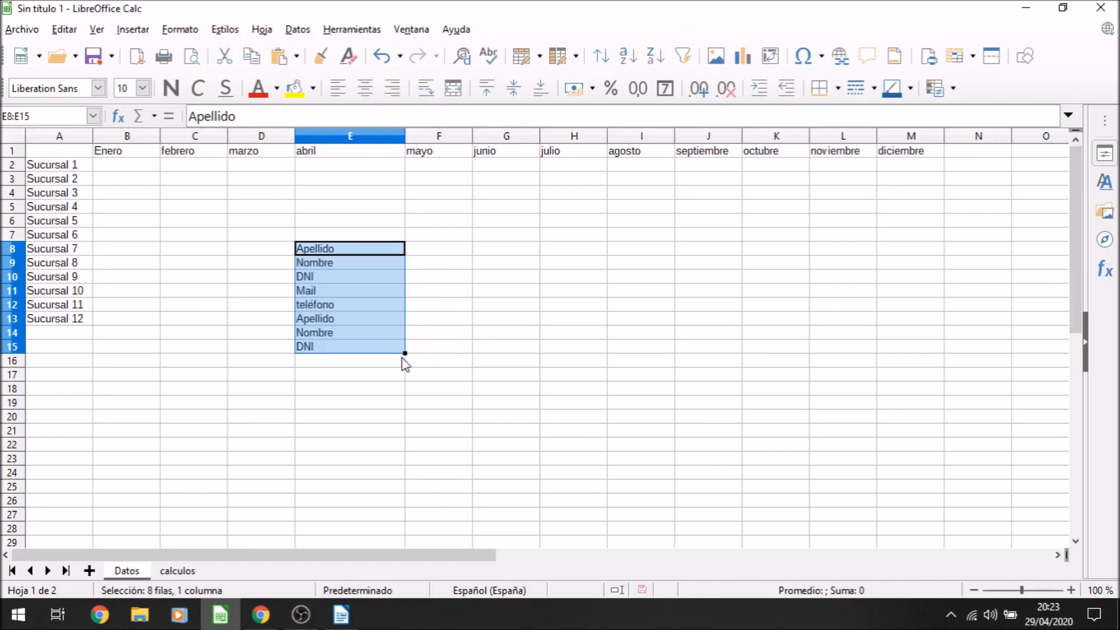